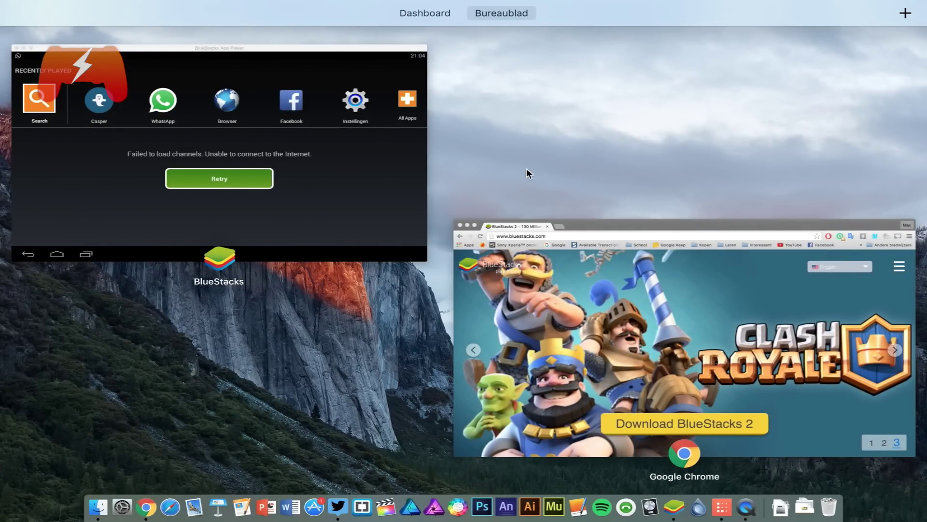
Step: Switch to Google Chrome and examine the BlueStacks home page, including its app catalogue and Mac download options
left_click(620, 277)
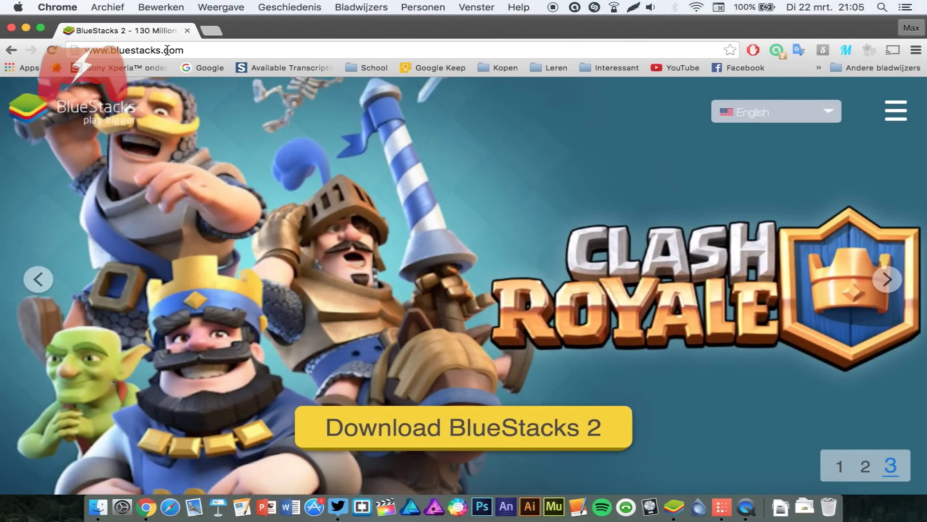
scroll(488, 280, "down", 5)
scroll(489, 280, "up", 5)
scroll(471, 321, "down", 5)
scroll(471, 321, "up", 5)
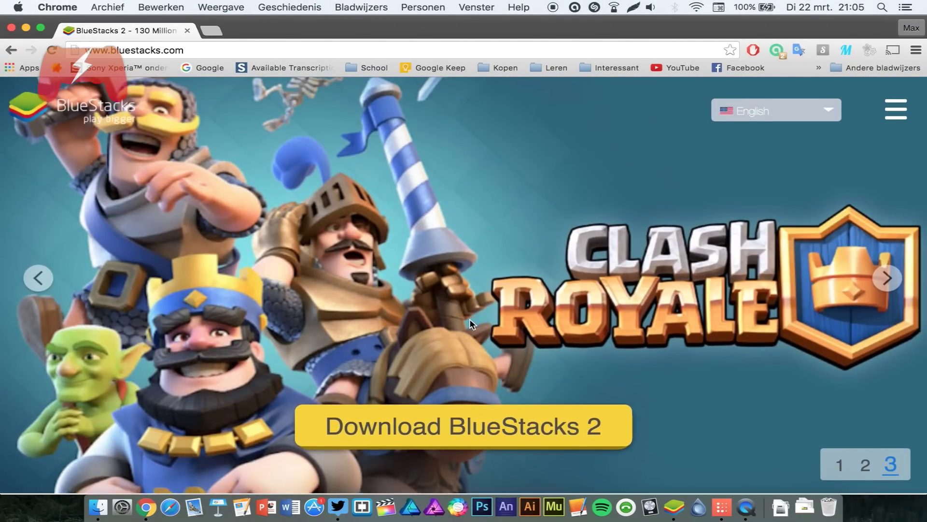
scroll(471, 320, "down", 8)
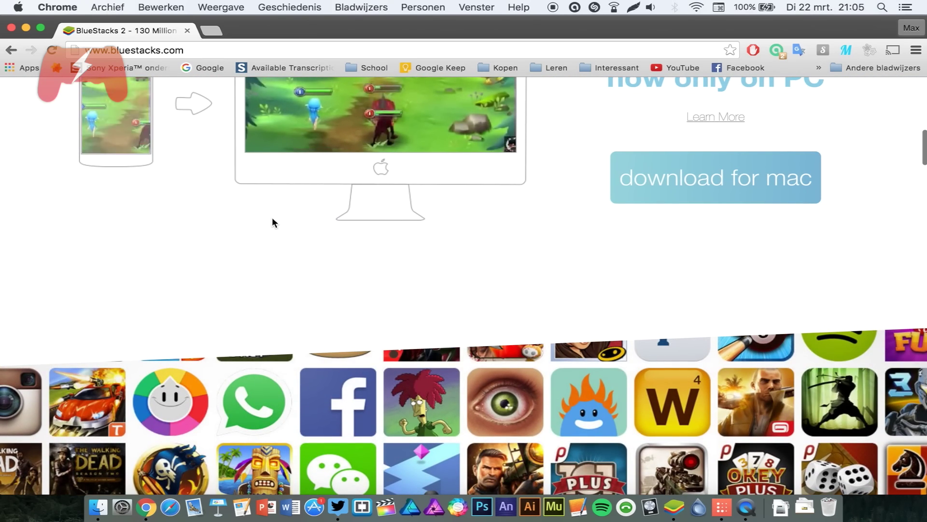
scroll(276, 225, "down", 8)
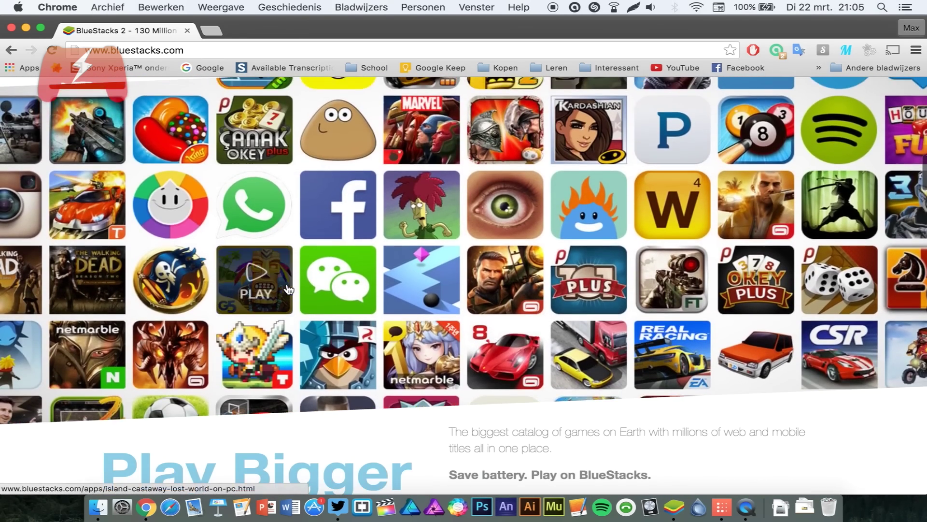
scroll(287, 288, "up", 8)
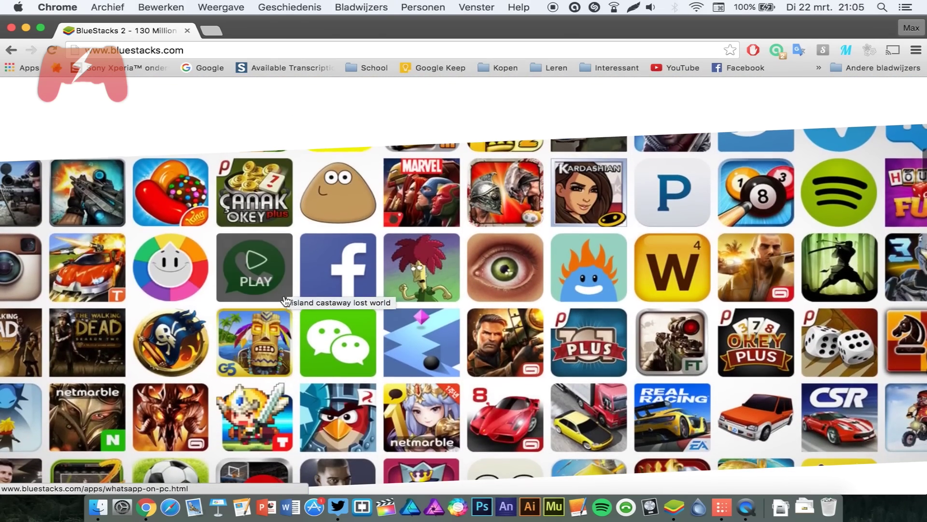
scroll(655, 272, "down", 10)
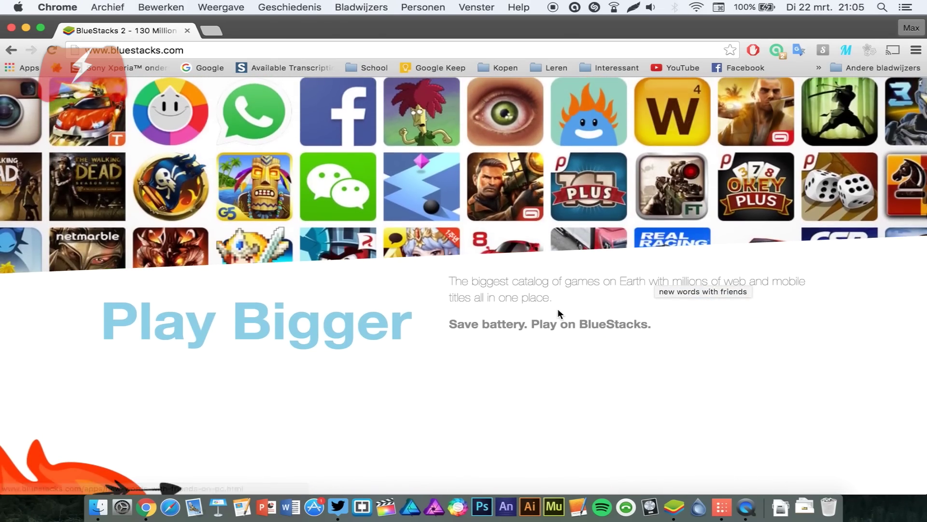
scroll(558, 311, "down", 15)
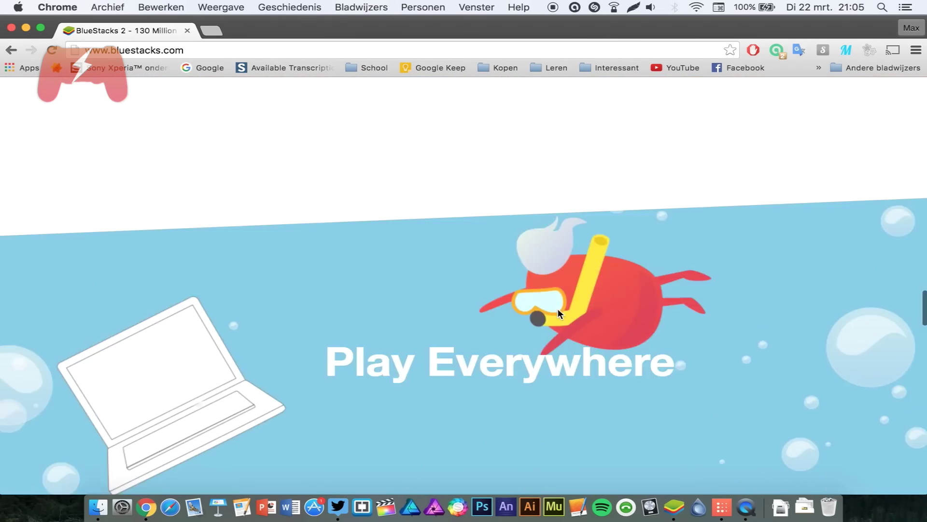
scroll(558, 313, "down", 15)
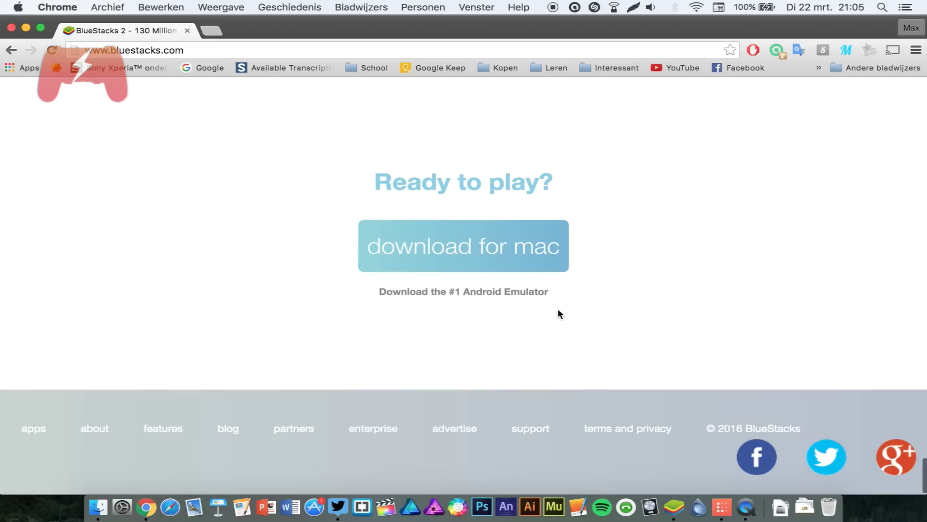
scroll(557, 313, "up", 20)
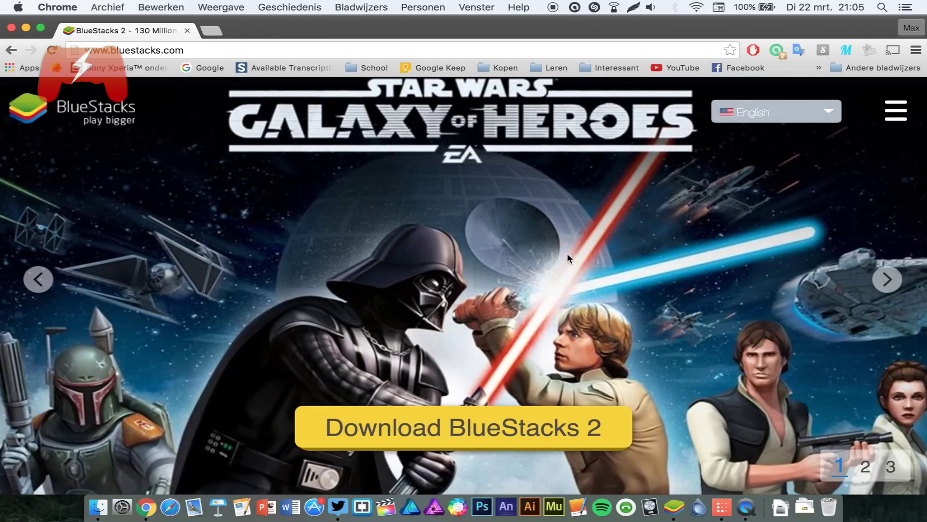
Step: Request the BlueStacks 2 installer download and cancel saving the file
scroll(487, 351, "down", 3)
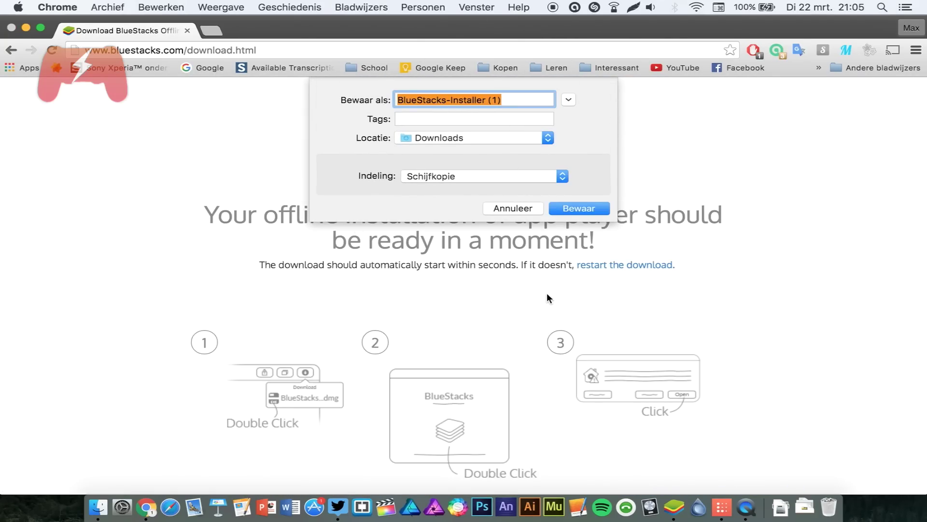
left_click(529, 206)
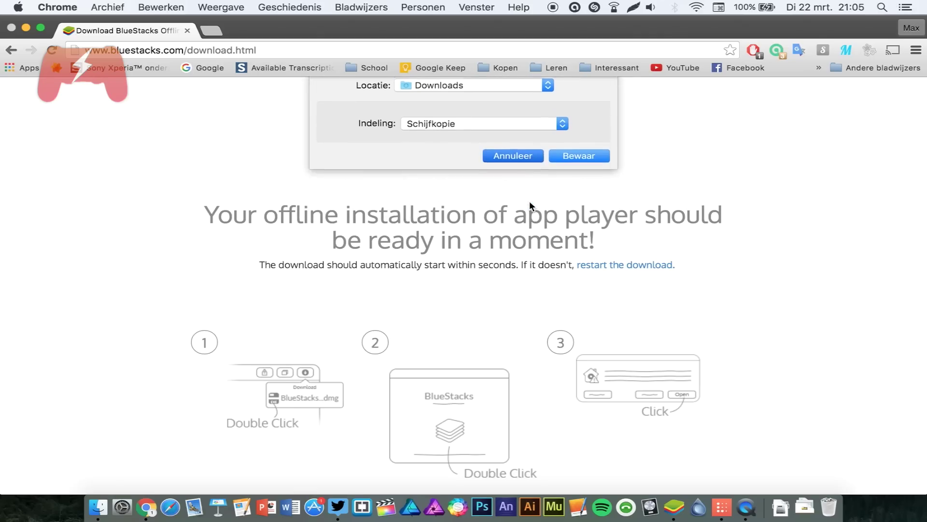
Step: Switch to BlueStacks, view the list of all installed apps and return to the home screen
left_click(678, 516)
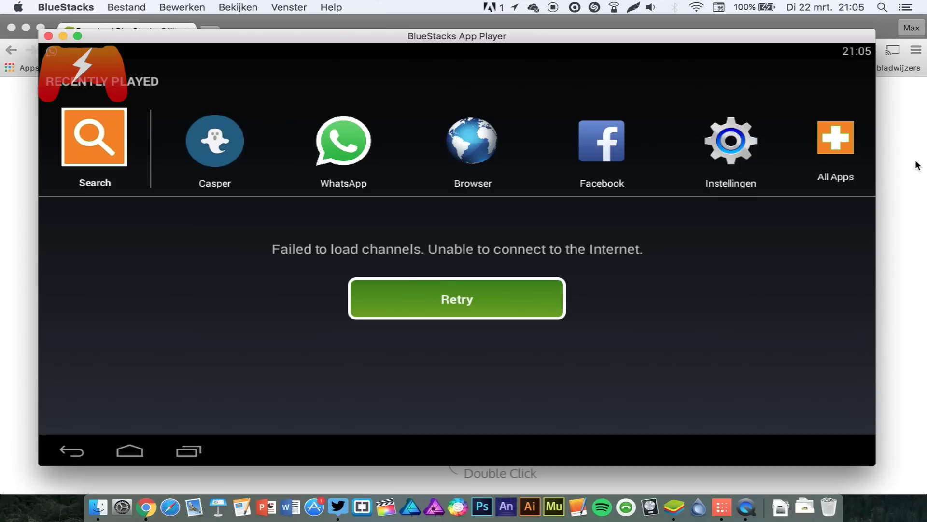
left_click(811, 147)
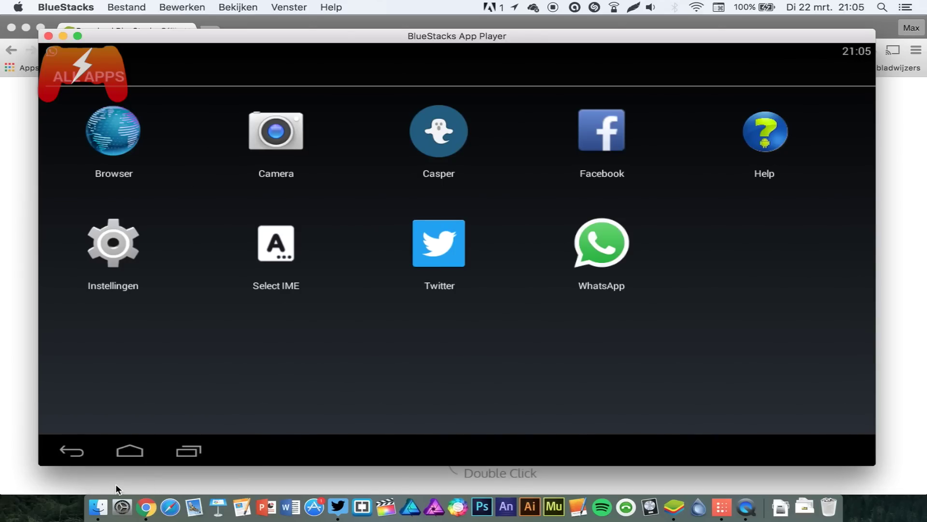
left_click(72, 449)
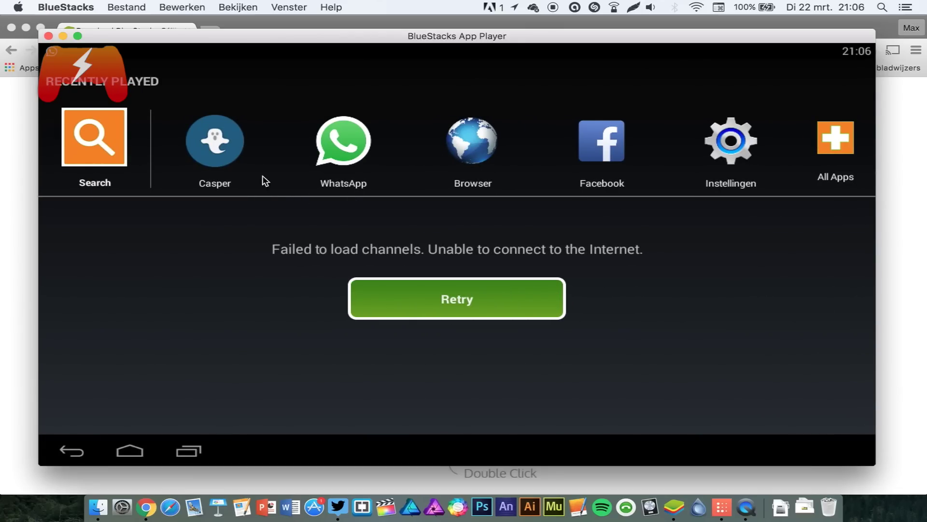
left_click(484, 146)
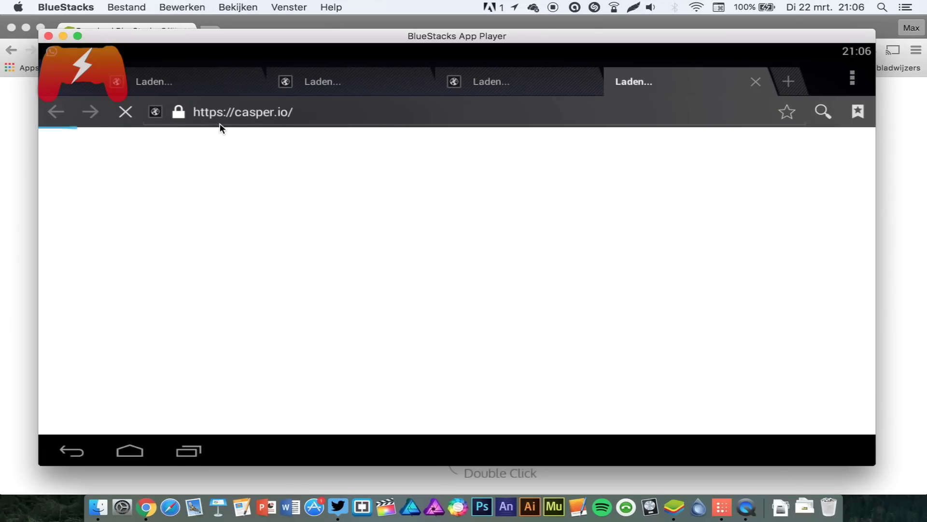
left_click_drag(295, 112, 196, 112)
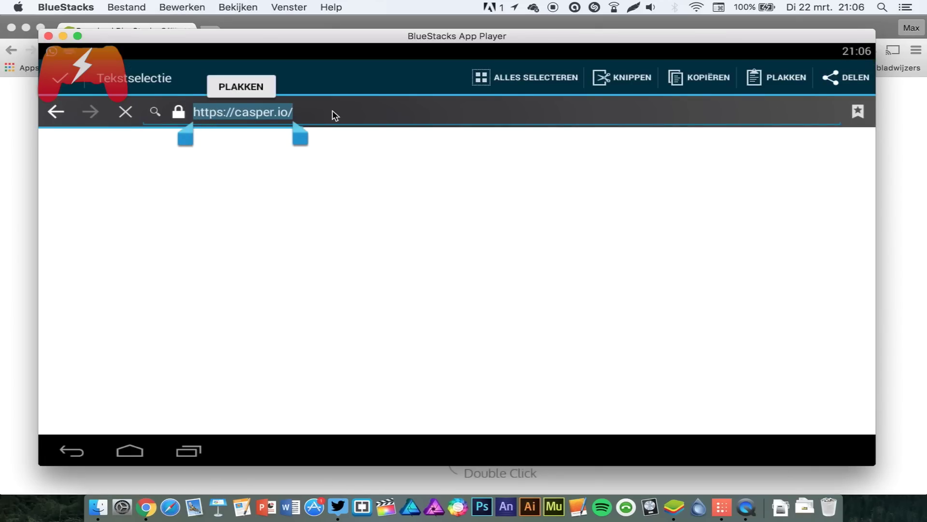
left_click(352, 109)
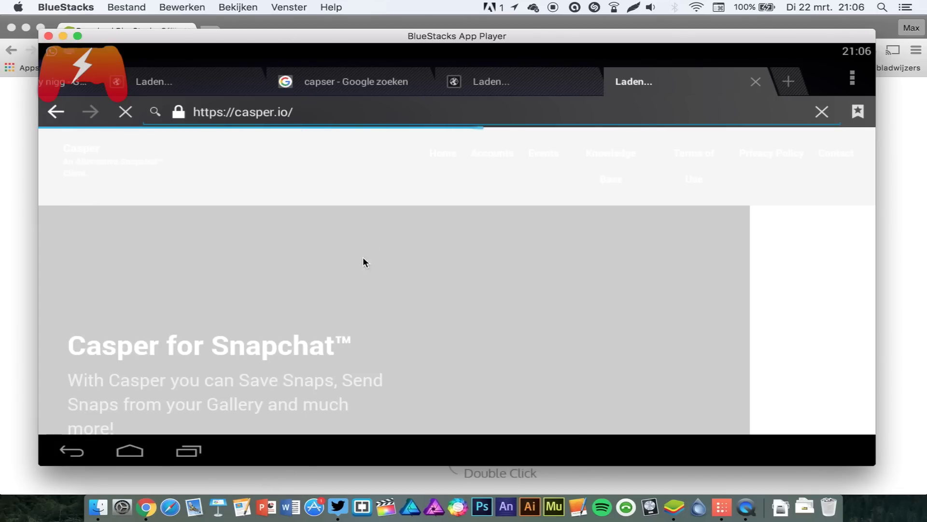
Step: Find the Download APK section on the Casper website and follow its download link to APKMirror
left_click_drag(320, 341, 344, 238)
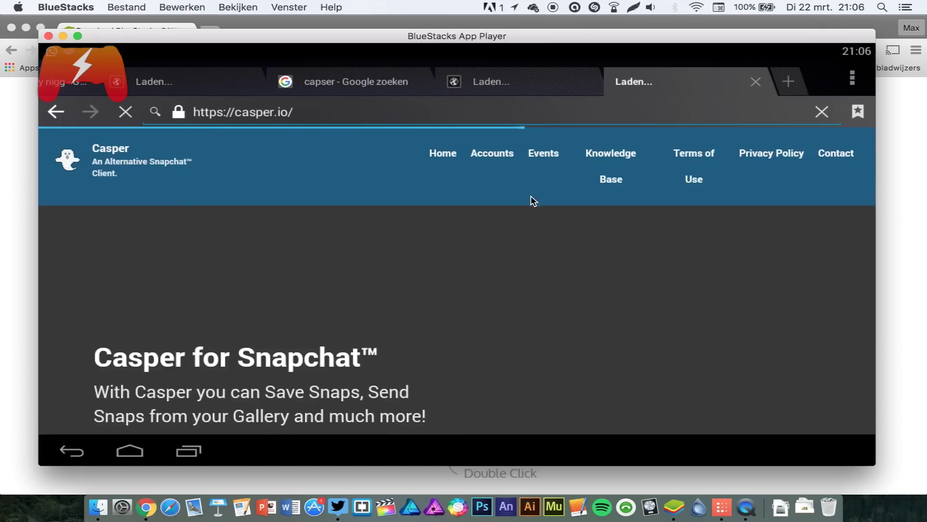
scroll(482, 271, "down", 2)
left_click_drag(464, 265, 460, 372)
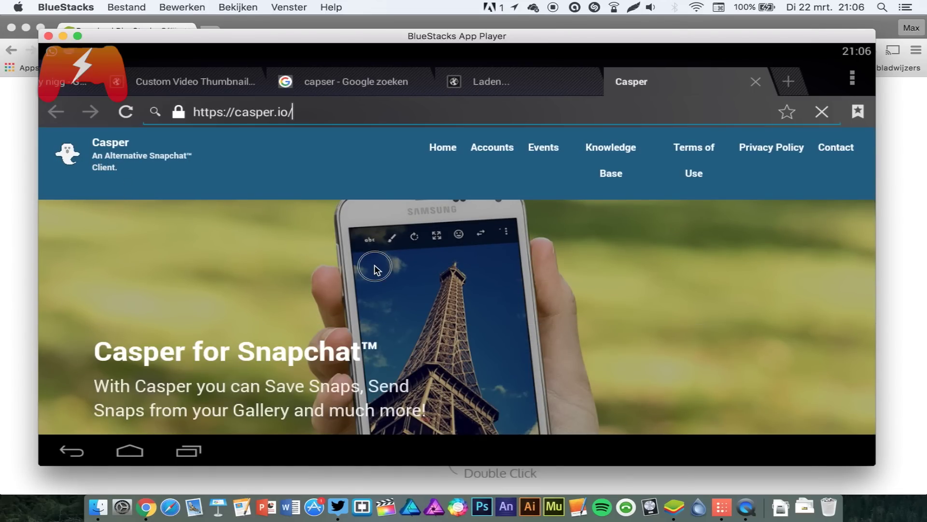
left_click_drag(372, 262, 389, 91)
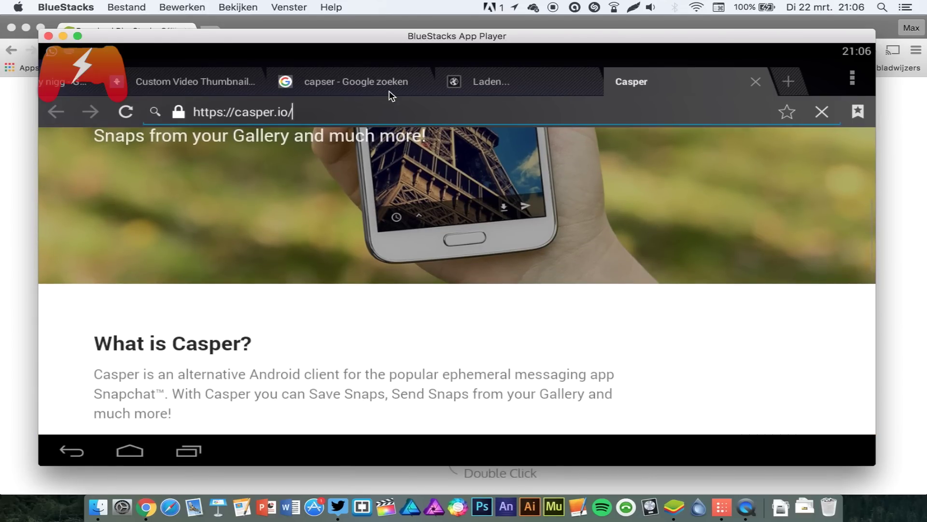
left_click_drag(384, 266, 395, 41)
left_click_drag(408, 221, 411, 115)
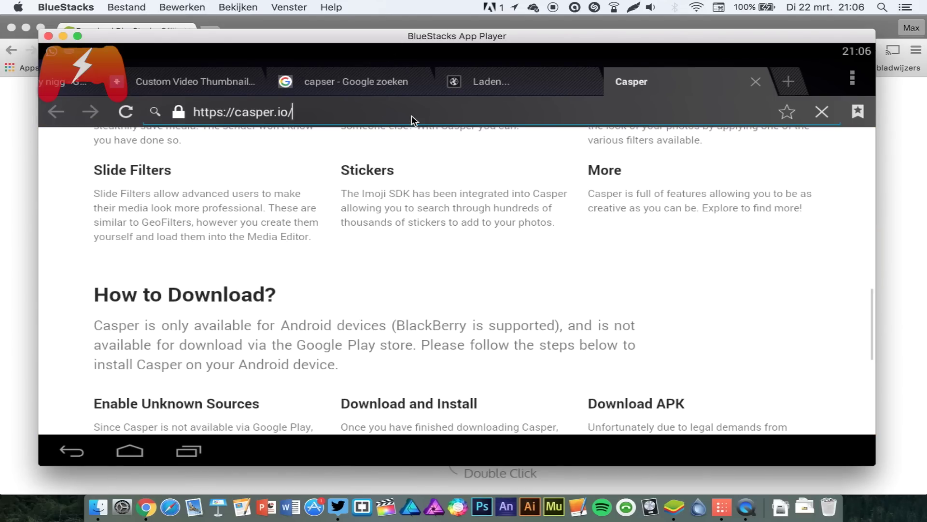
scroll(338, 277, "down", 5)
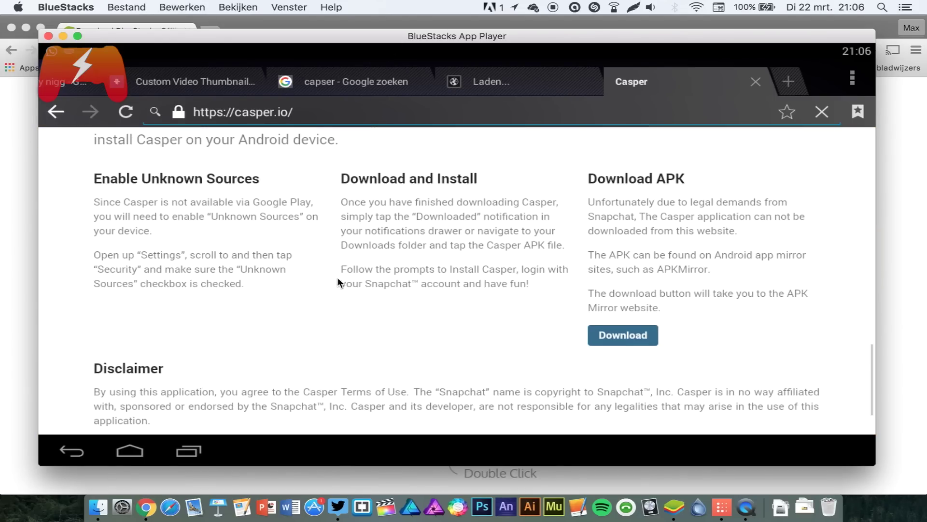
scroll(337, 314, "down", 2)
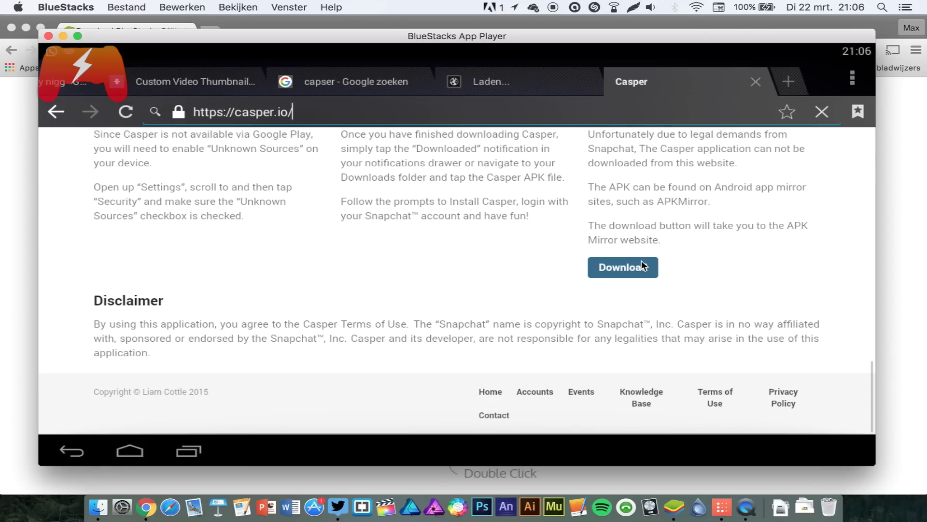
left_click_drag(626, 269, 610, 293)
left_click(609, 294)
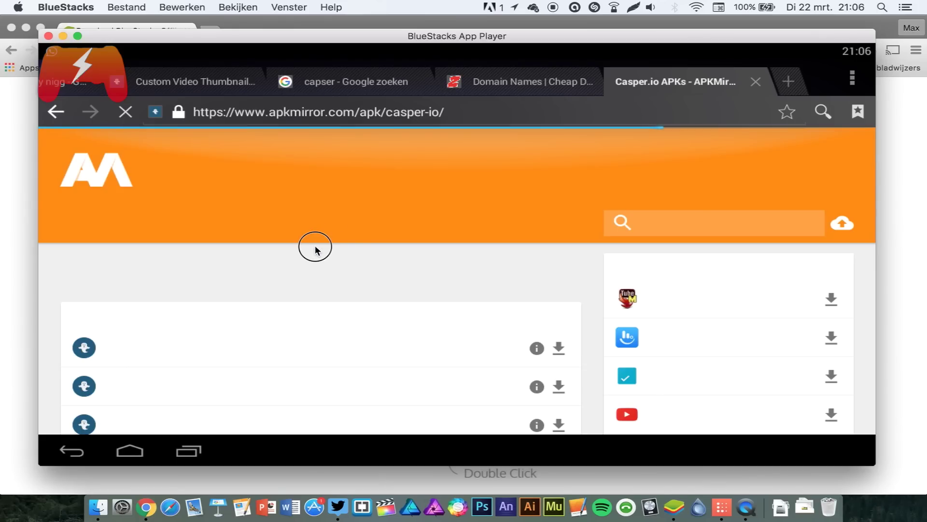
Step: Open the APK download page for Casper 1.5.5.0 from the Casper.io uploads on APKMirror
left_click_drag(310, 249, 325, 174)
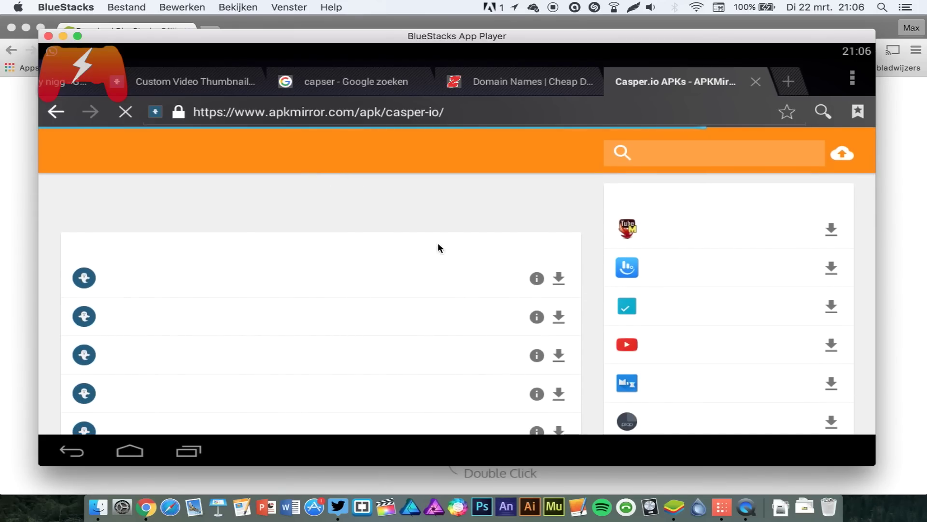
left_click_drag(534, 258, 549, 195)
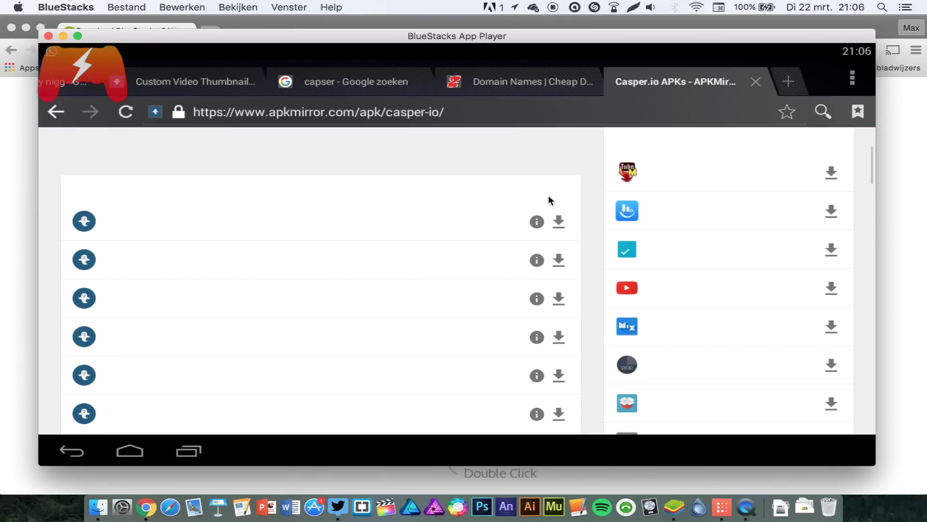
left_click(560, 223)
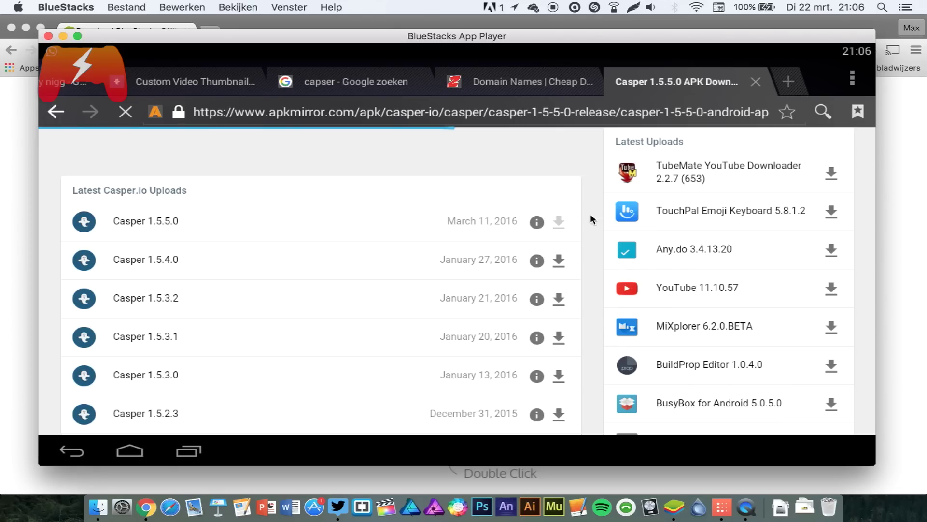
Step: Review the Casper 1.5.5.0 file details and locate the APK download option on the page
left_click_drag(407, 311, 410, 208)
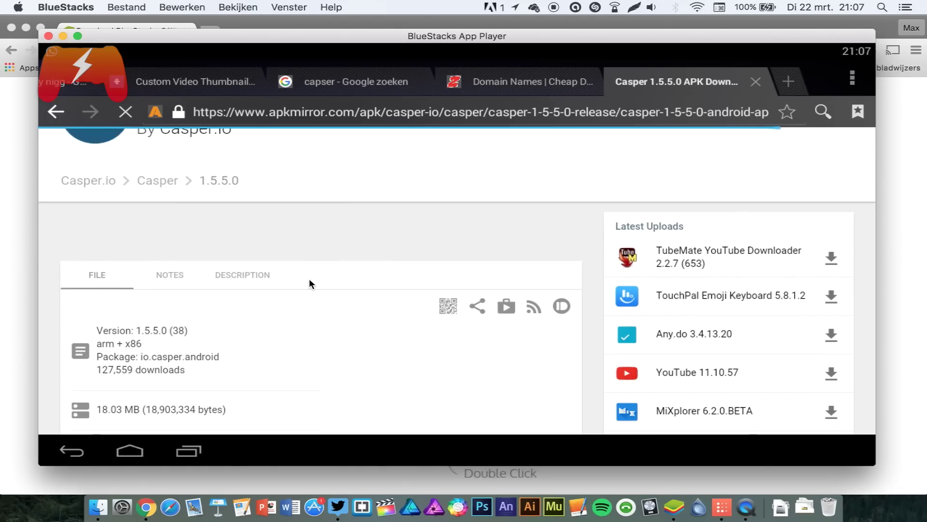
left_click_drag(296, 327, 321, 191)
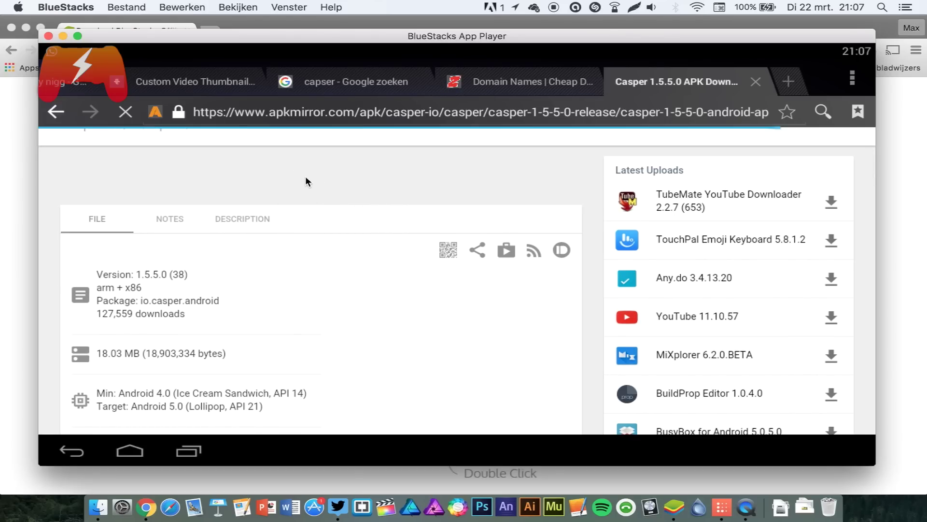
left_click_drag(274, 298, 273, 194)
mouse_move(240, 314)
left_mouse_down()
mouse_move(239, 229)
mouse_move(243, 313)
left_mouse_up()
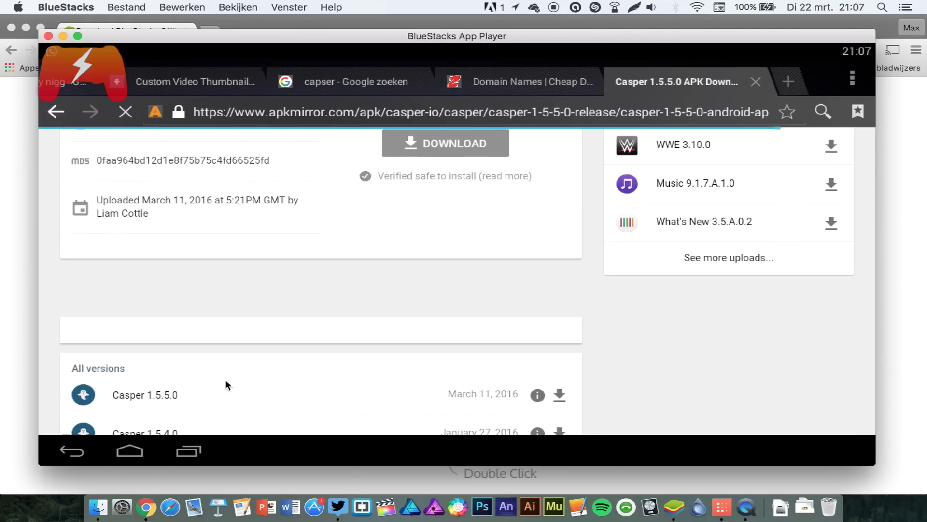
Step: Return to the BlueStacks home screen and open the installed Casper app
left_click(135, 454)
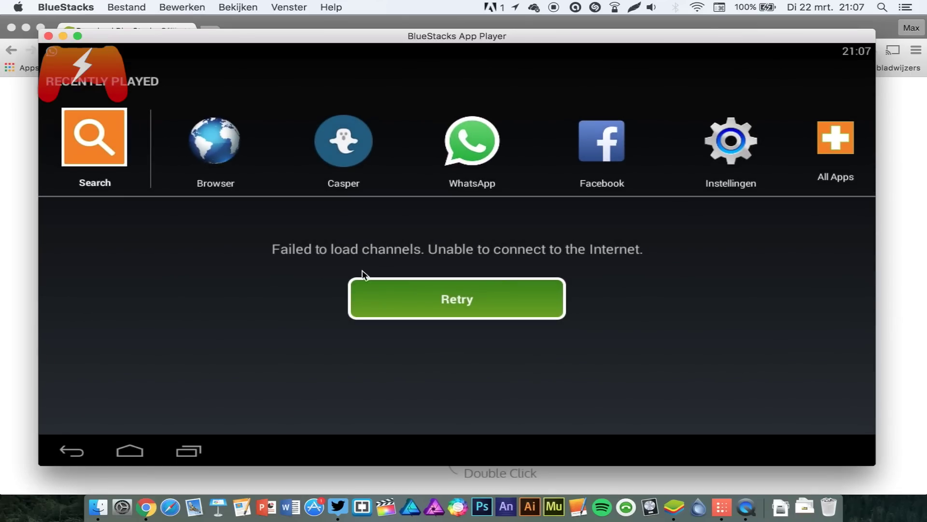
left_click(319, 154)
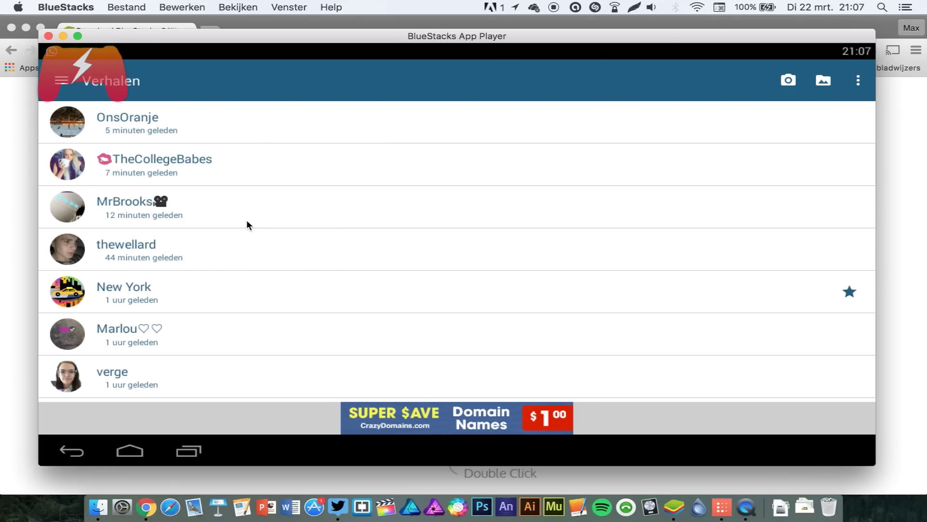
left_click(91, 91)
left_click(631, 222)
Step: Open the OnsOranje stories in Casper, download the most recent one and view it
left_click(142, 127)
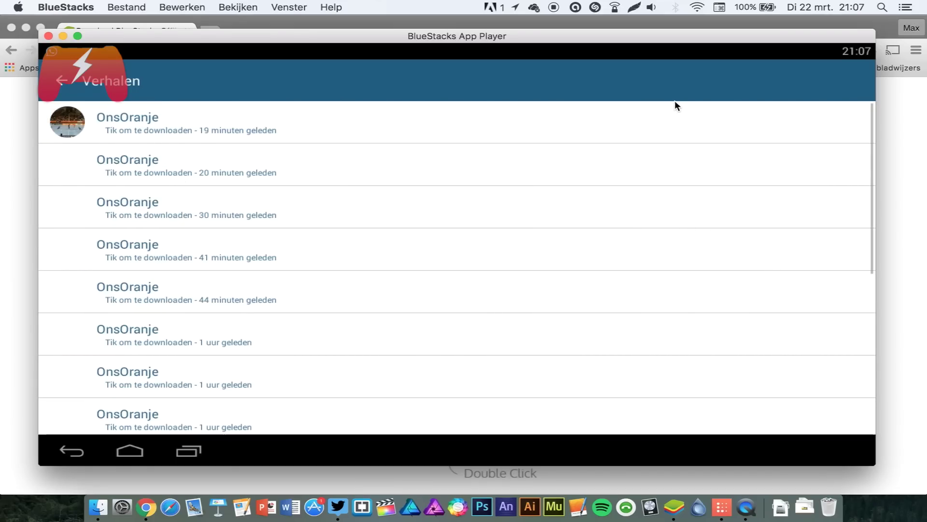
left_click(294, 134)
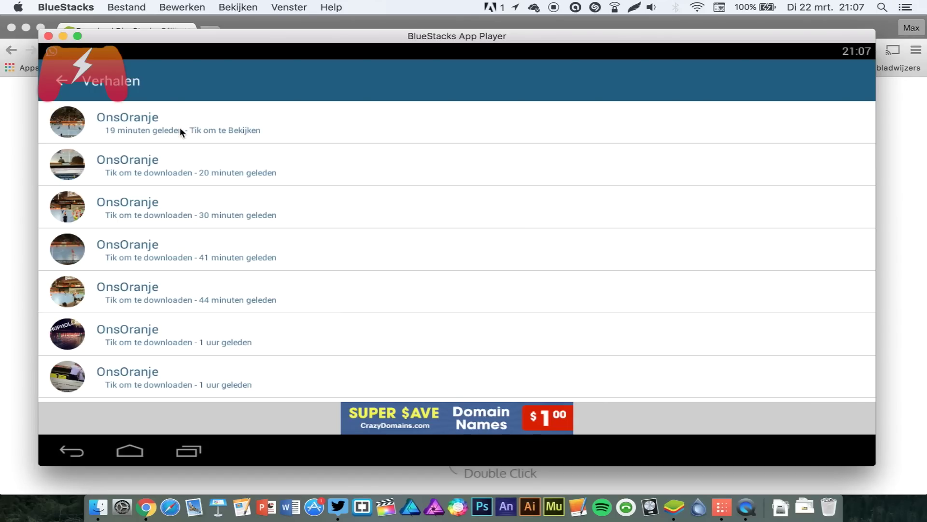
left_click(436, 195)
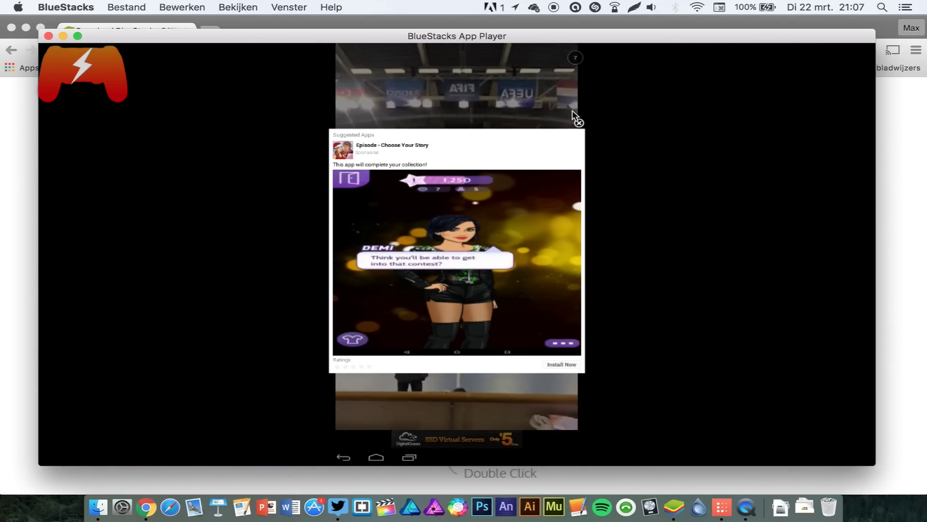
Step: Close the suggested-app advertisement, show the OnsOranje story's controls and download the video
left_click(581, 126)
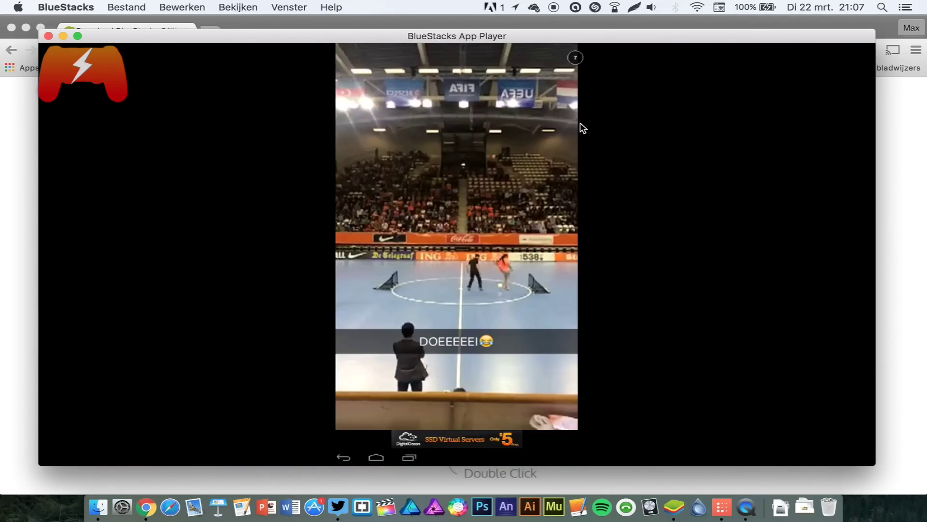
left_click(505, 45)
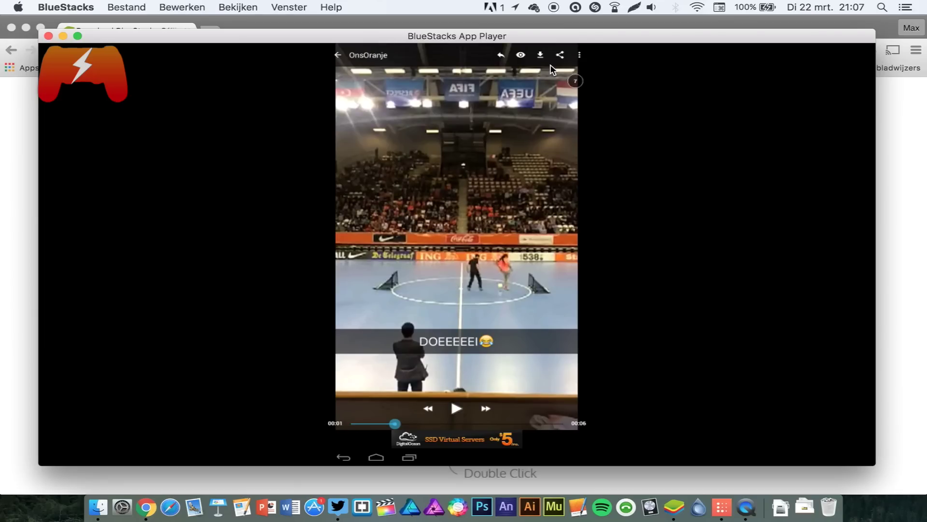
left_click(541, 56)
Step: Forward the OnsOranje story video as a snap without keeping its drawing and caption, and start a text caption
left_click(579, 55)
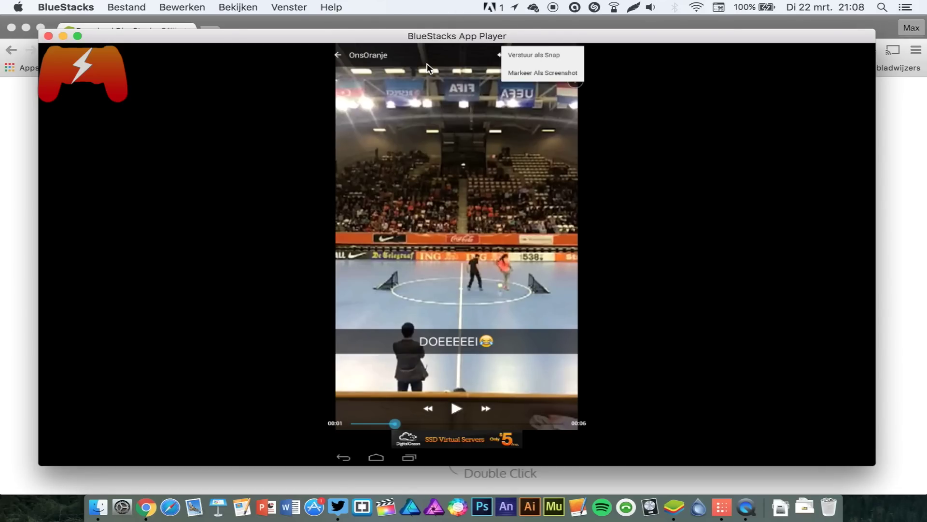
left_click(517, 55)
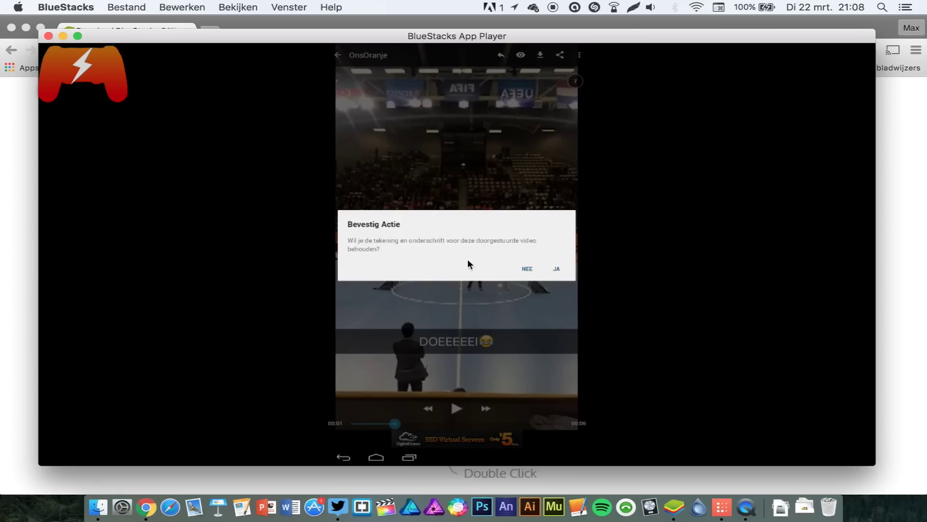
left_click(528, 269)
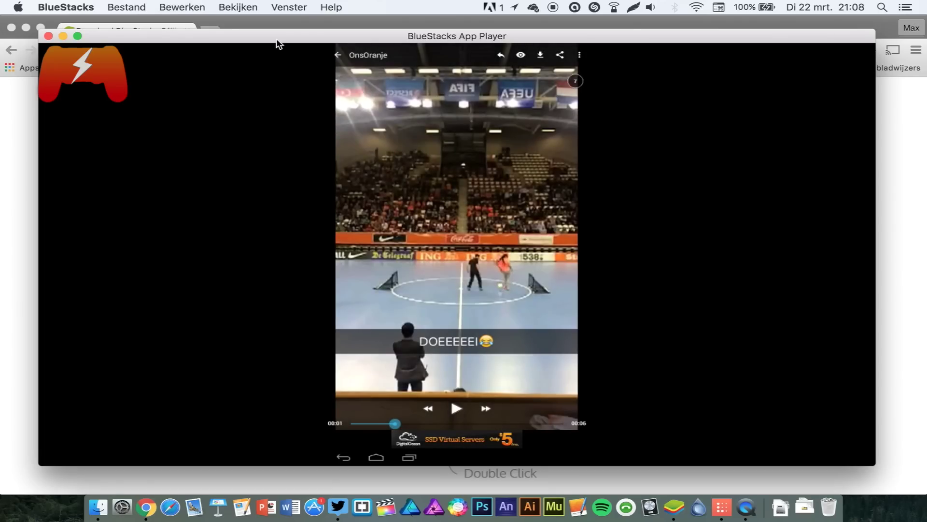
left_click(340, 56)
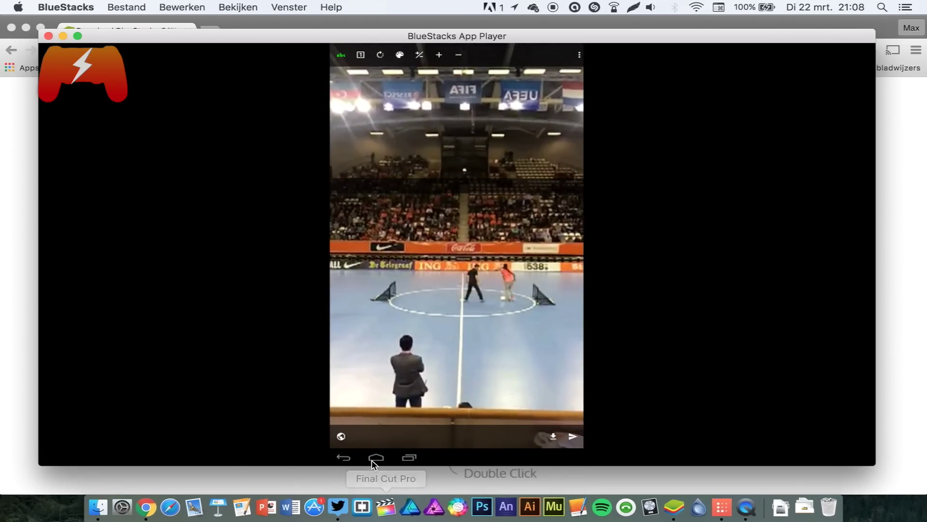
Step: Leave the snap editor and discard the forwarded snap
left_click(346, 457)
left_click(343, 457)
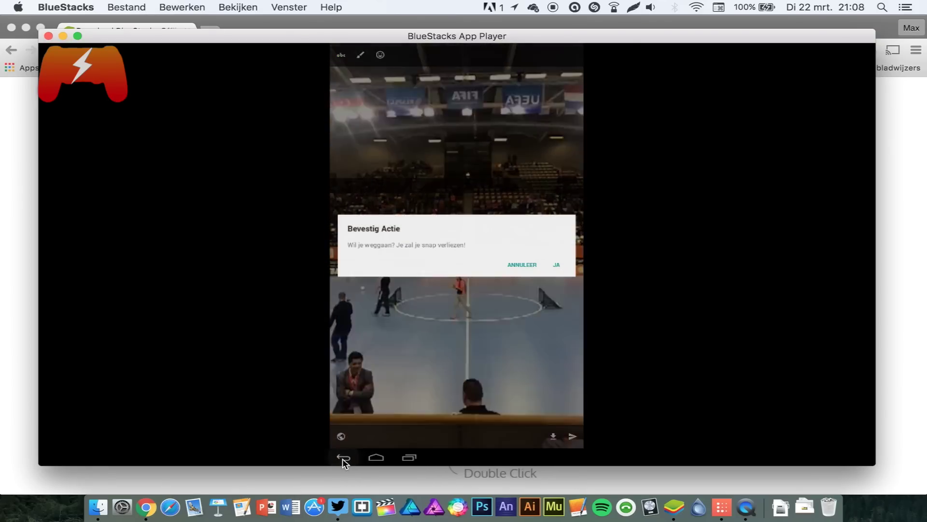
left_click(558, 263)
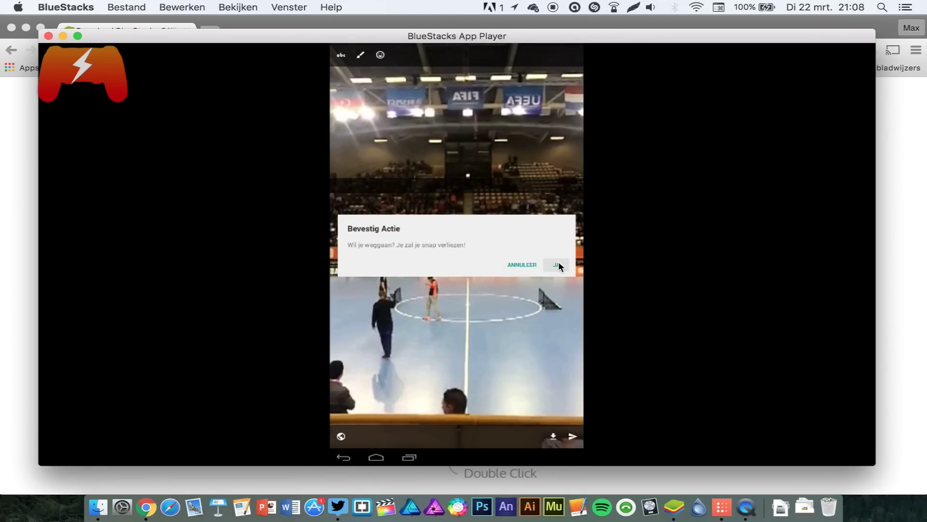
left_click(558, 263)
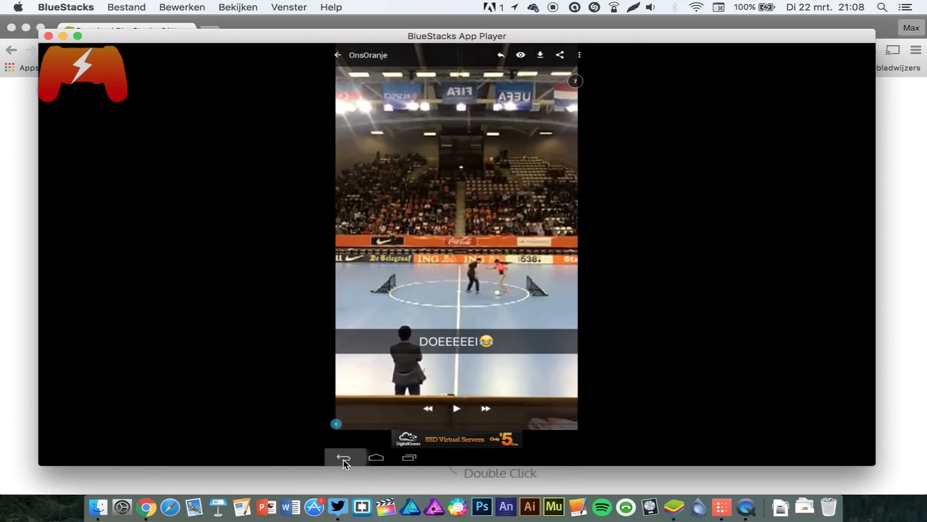
Step: Go back from the OnsOranje stories to the main Verhalen overview and open the app's navigation menu
left_click(343, 459)
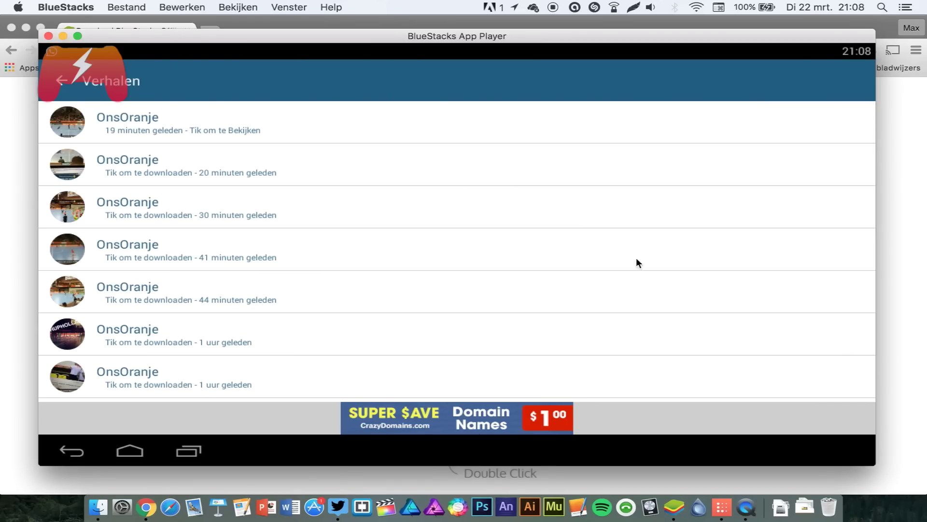
left_click(66, 79)
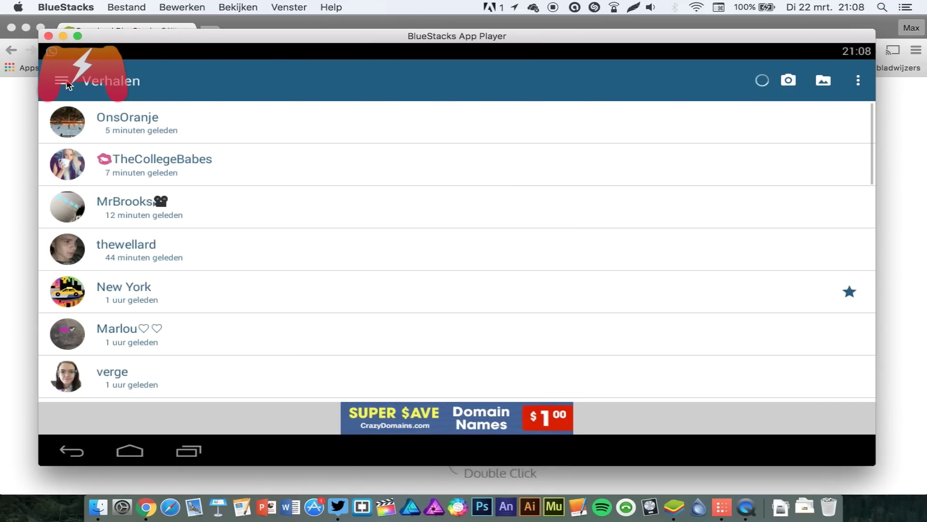
left_click(66, 79)
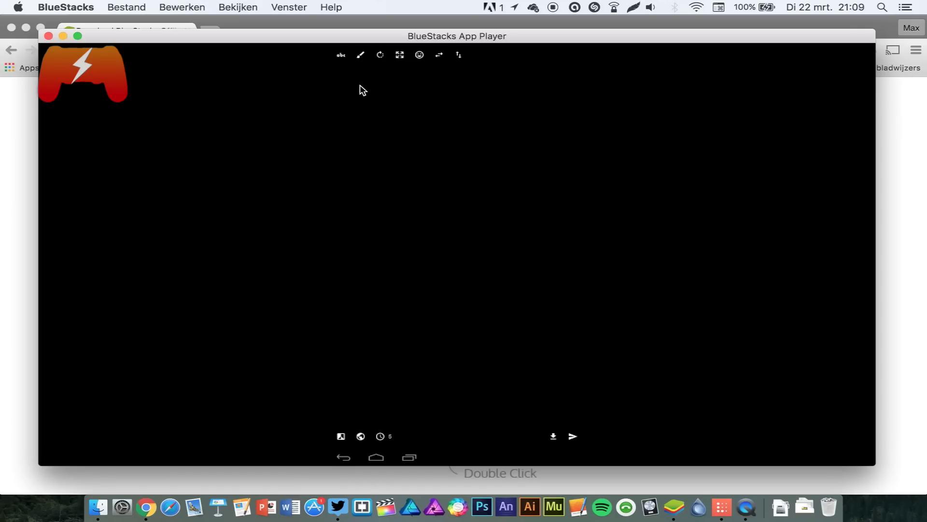
Step: Add the text caption YEA to the black snap and make its text yellow by lowering the blue value
left_click(342, 55)
left_click(400, 55)
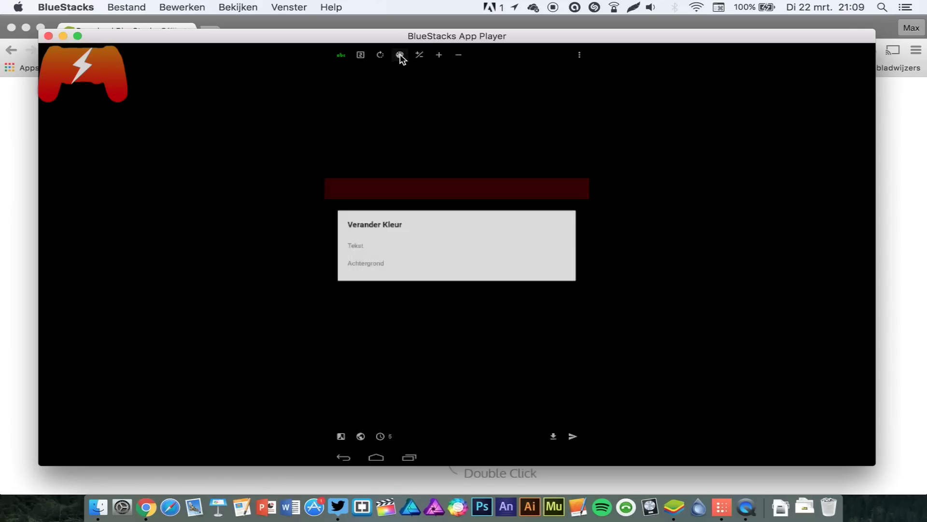
left_click(363, 247)
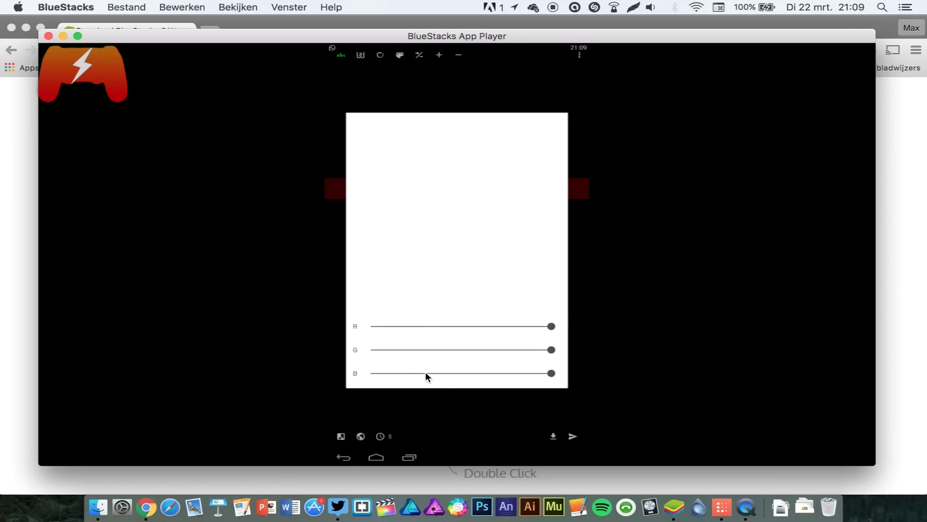
left_click_drag(425, 374, 404, 374)
left_click(580, 256)
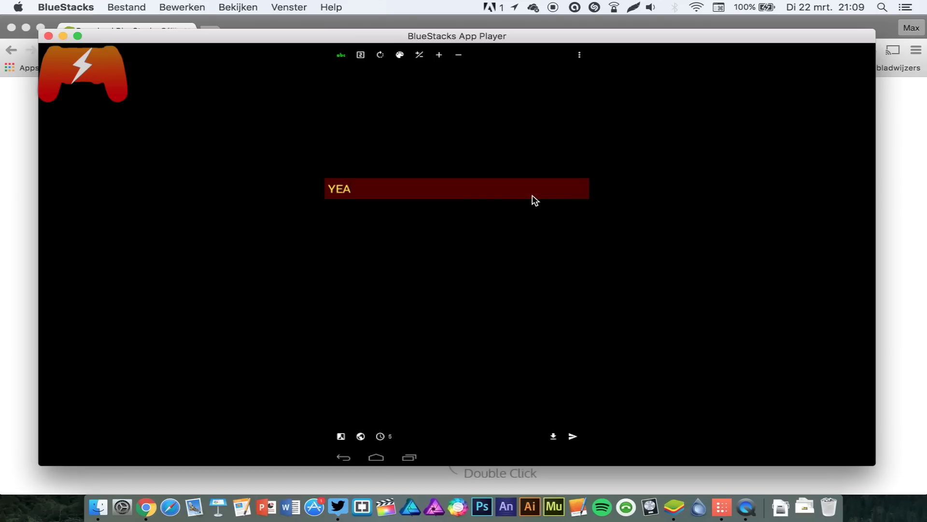
Step: Change the caption's font to a Grand Theft-style typeface and replace its text with "Grand Thef t Shockwave"
left_click(580, 54)
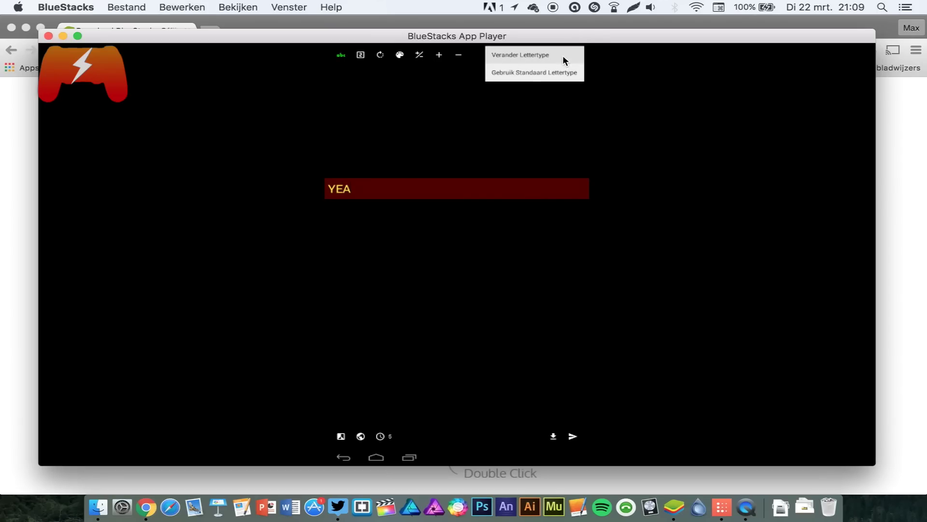
left_click(564, 58)
scroll(309, 233, "down", 4)
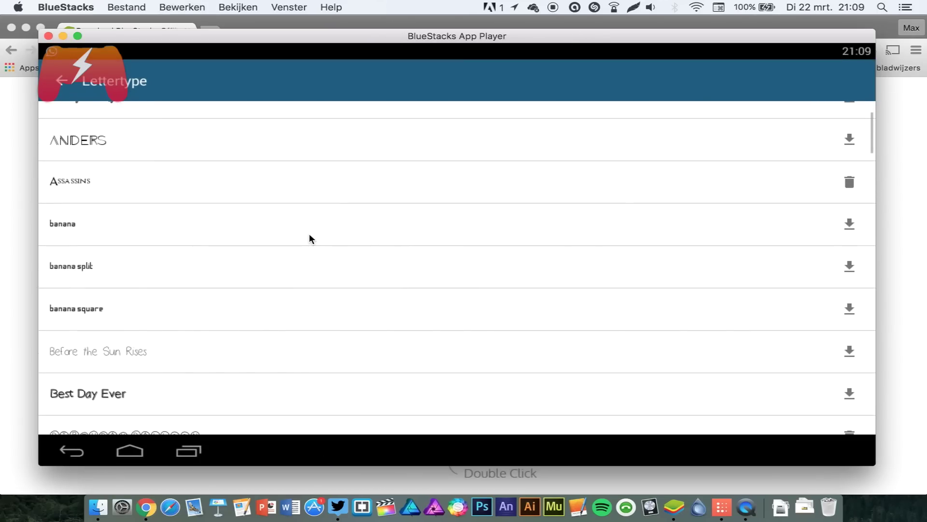
scroll(309, 233, "down", 3)
scroll(232, 338, "down", 4)
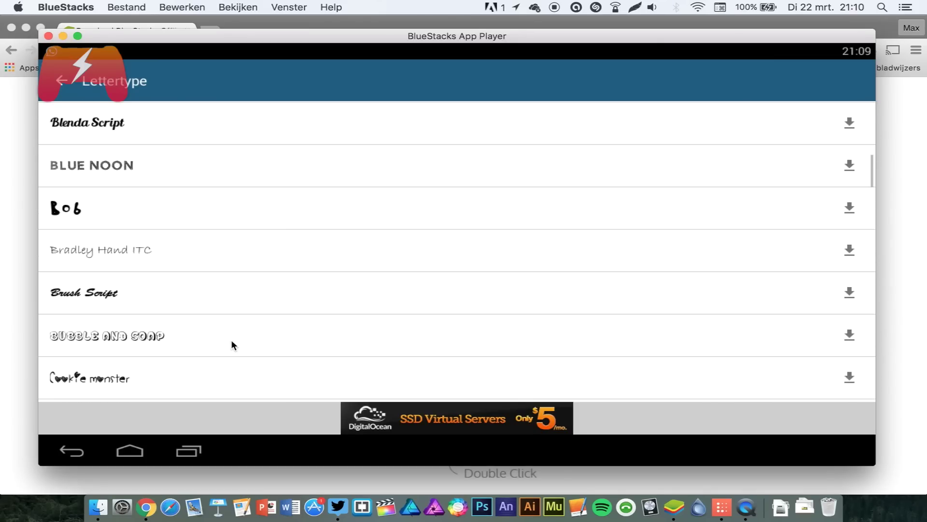
scroll(231, 340, "down", 8)
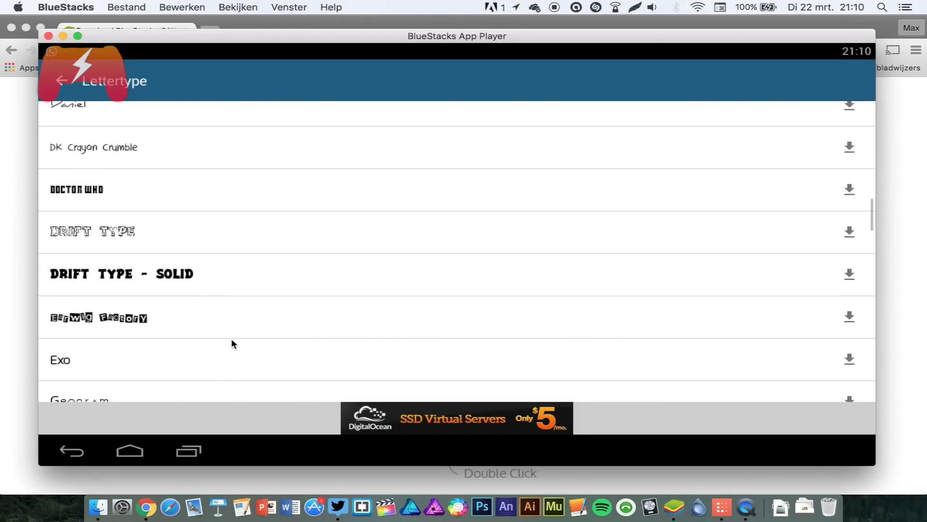
scroll(190, 292, "down", 4)
left_click(172, 301)
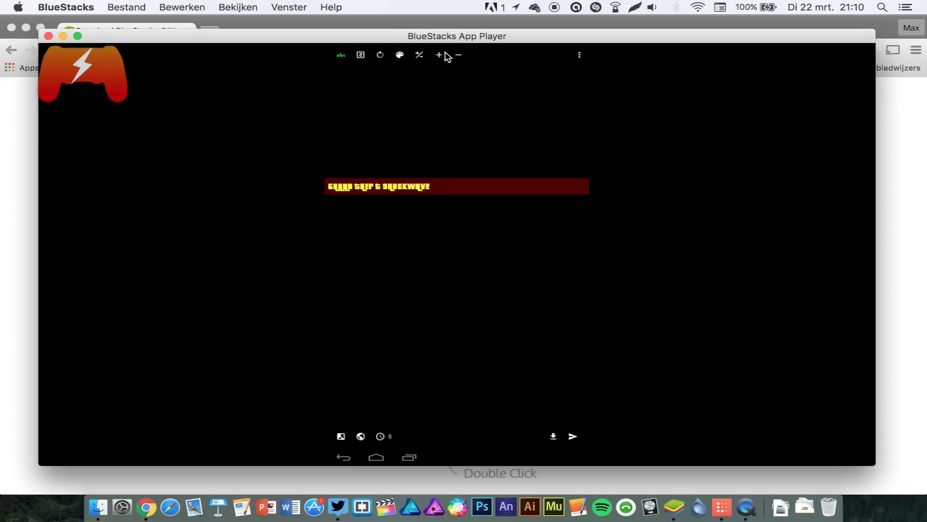
Step: Enlarge the caption to nearly the full snap width, correct its wording to "Grand Theft Shockwave" and finish text editing
left_click(419, 55)
left_click_drag(333, 410, 510, 413)
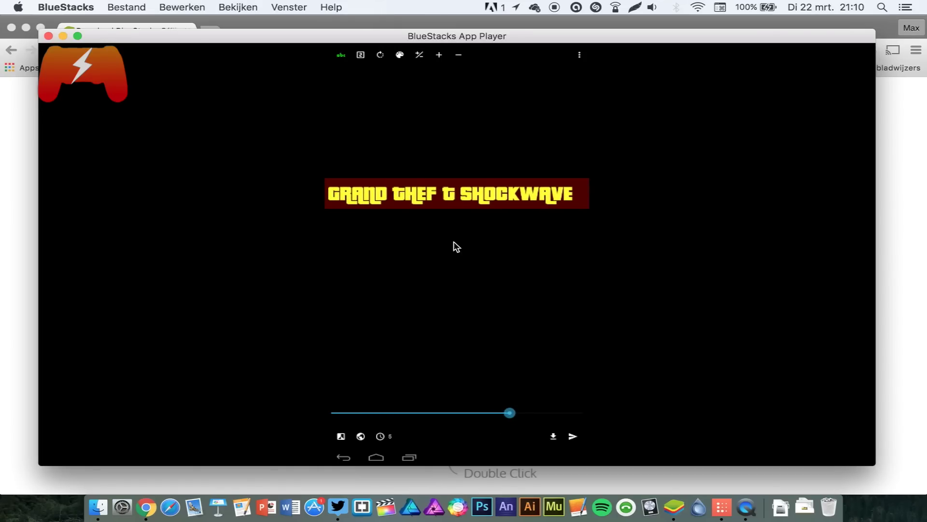
left_click(439, 194)
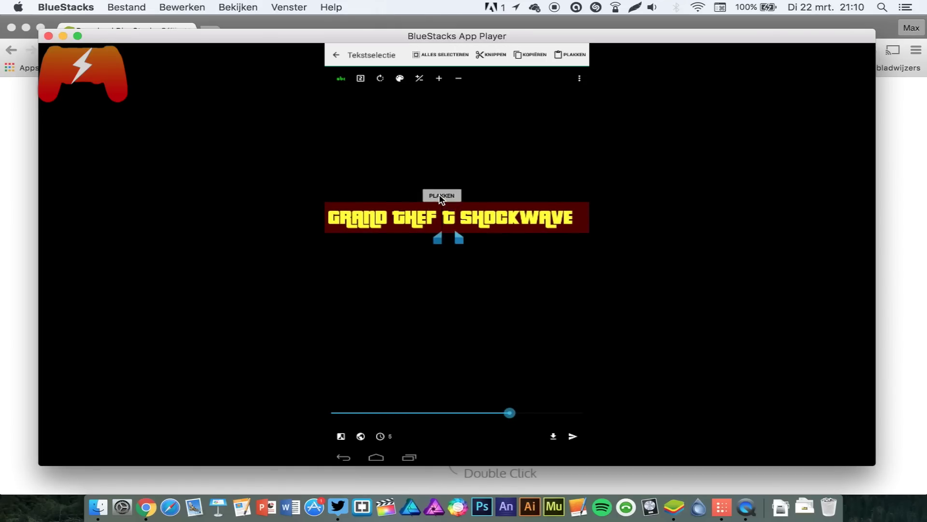
left_click(440, 196)
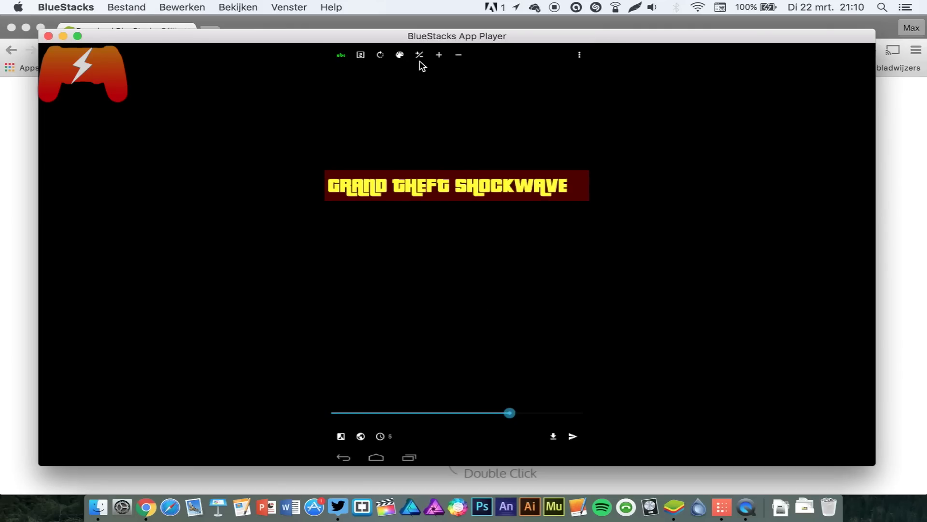
left_click(586, 55)
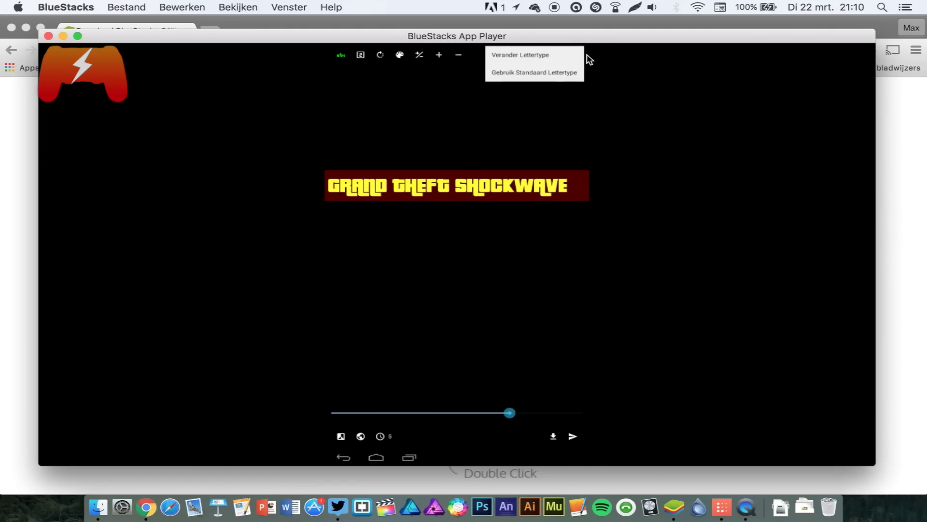
left_click(348, 135)
left_click(341, 54)
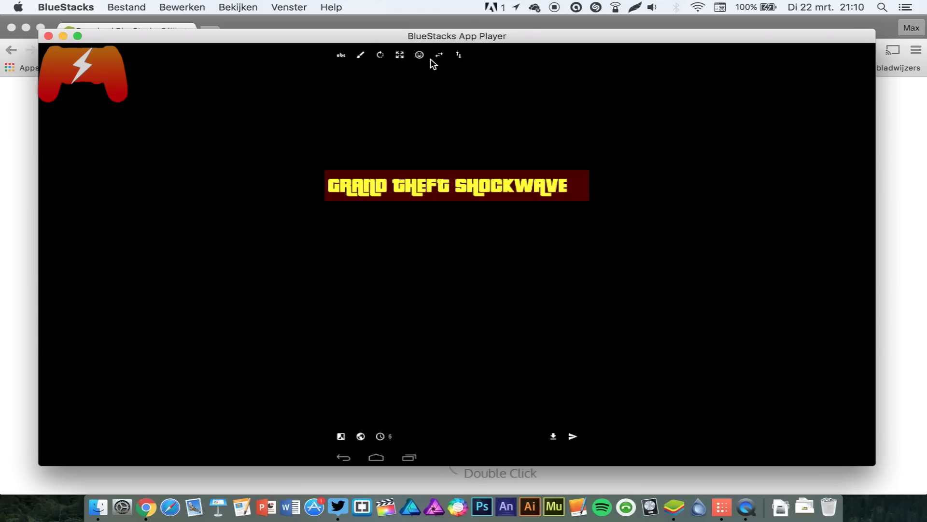
Step: Search the Imoji stickers for "donald trump" and add the sticker of him pointing a finger to the snap
left_click(419, 55)
left_click(417, 54)
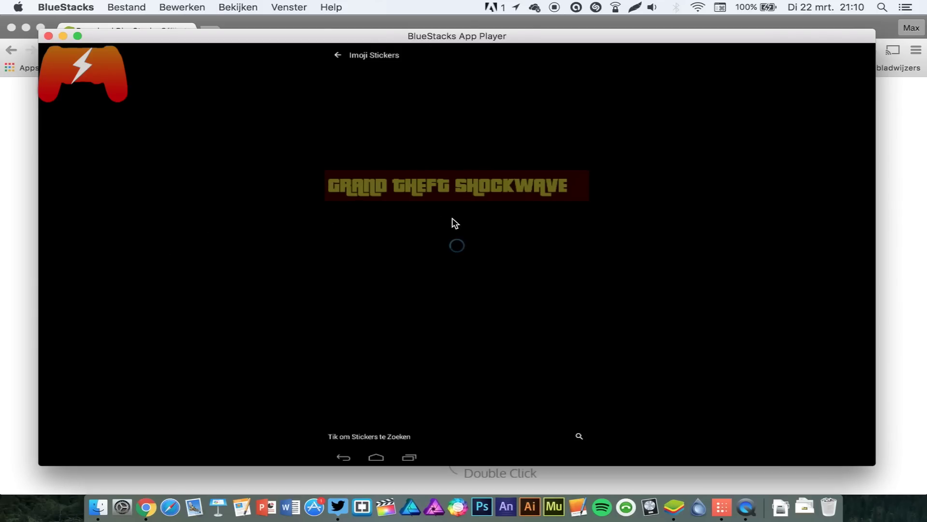
scroll(405, 248, "down", 5)
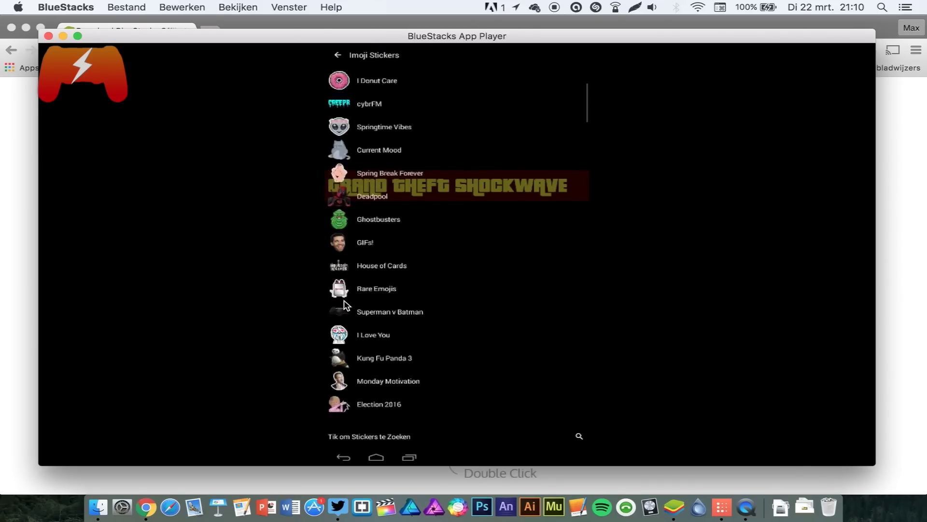
scroll(385, 195, "down", 7)
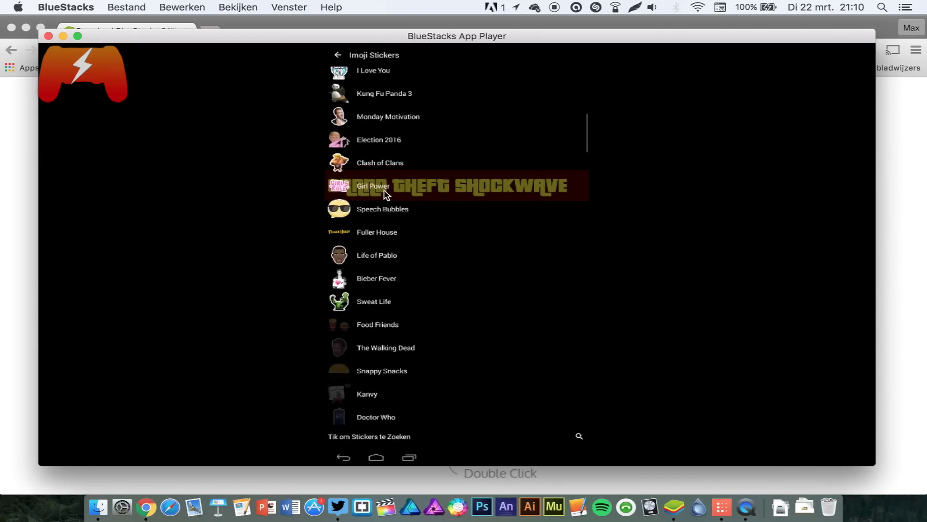
scroll(385, 195, "up", 2)
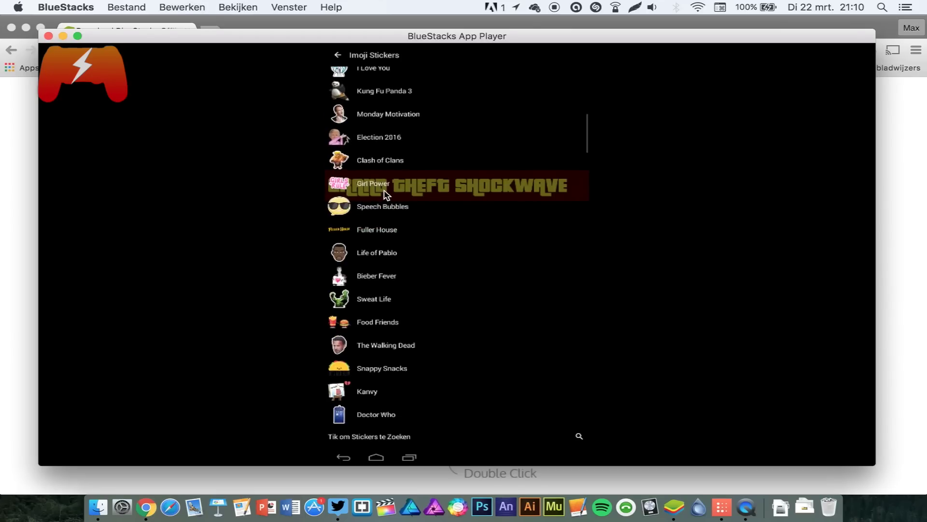
left_click(373, 444)
type("donald trump")
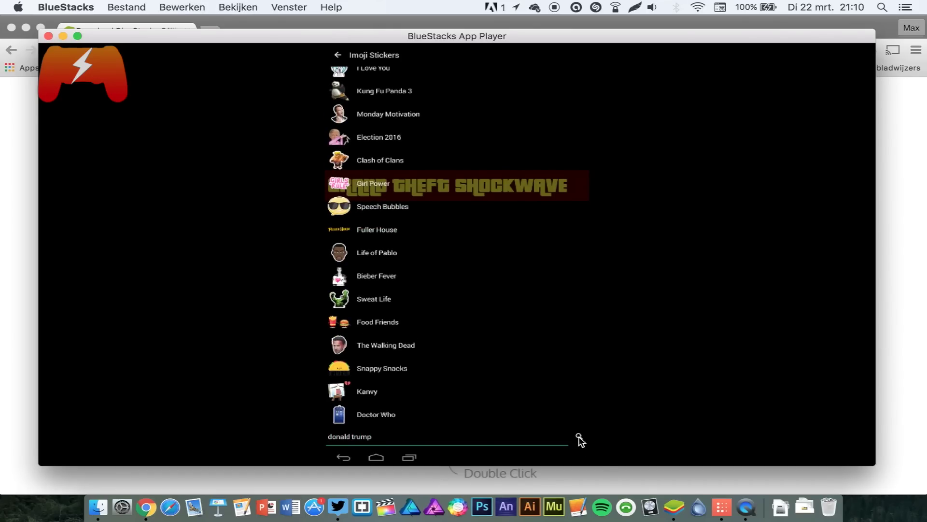
left_click(579, 438)
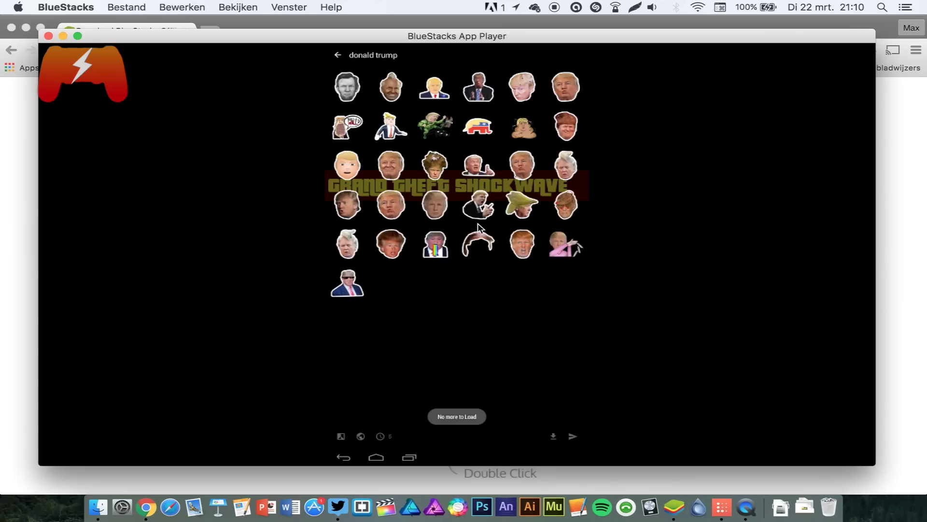
left_click(481, 209)
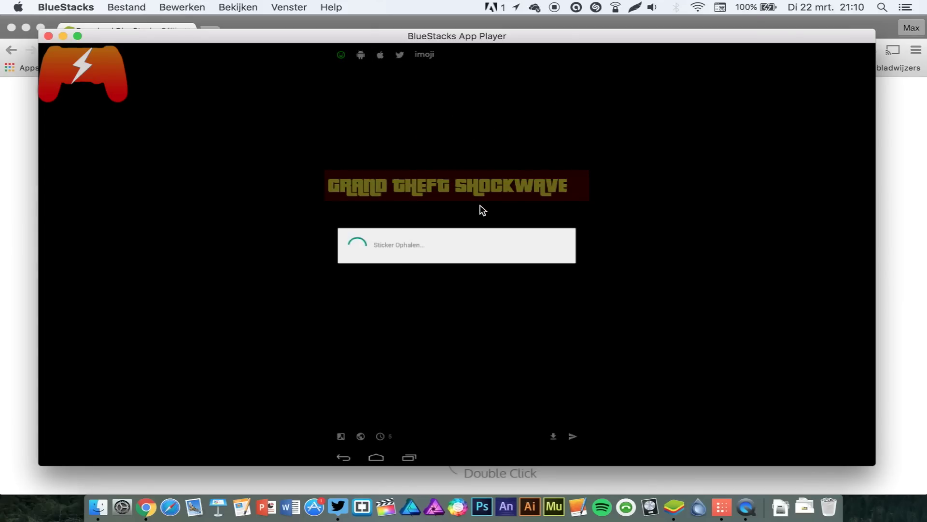
Step: Search the Imoji stickers for "another one" and add the sticker with the ANOTHER ONE speech bubble to the snap
left_click(425, 55)
left_click(398, 441)
type("another one")
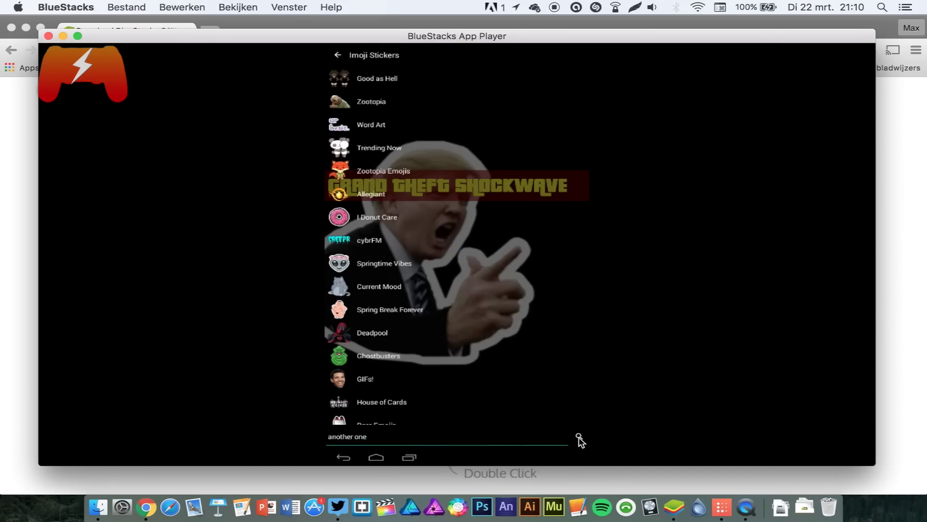
left_click(578, 436)
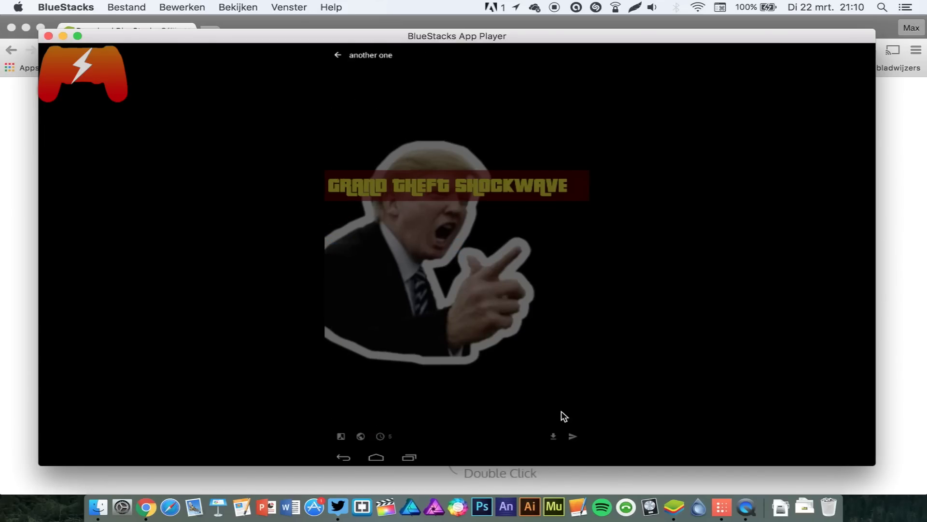
left_click(345, 97)
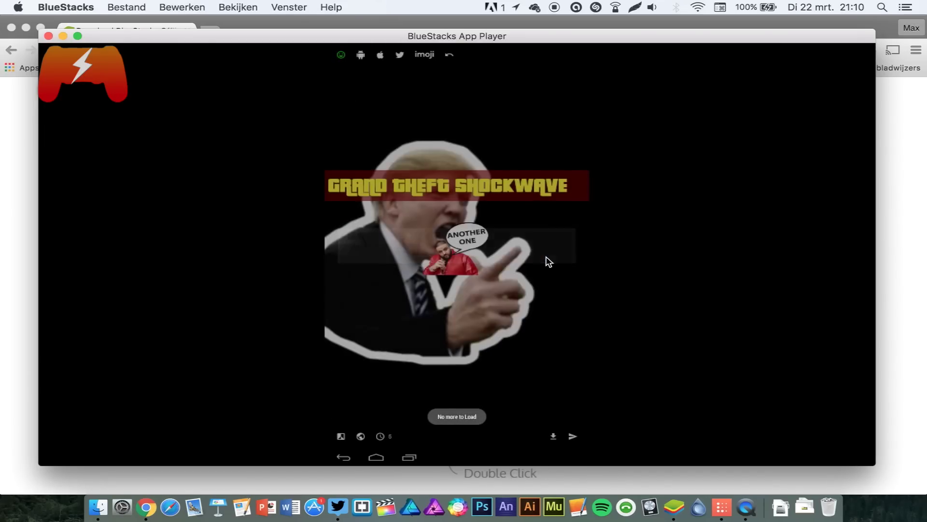
Step: Shrink the Donald Trump sticker and place it at the snap's left side, and enlarge the ANOTHER ONE sticker on the right
scroll(449, 259, "down", 5)
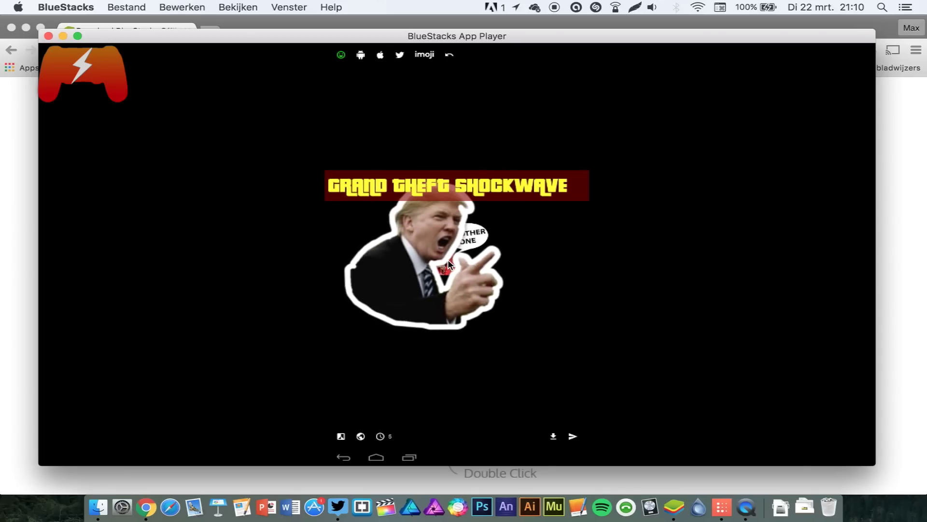
left_click_drag(442, 265, 444, 300)
scroll(474, 286, "up", 6)
left_click_drag(328, 255, 388, 257)
scroll(388, 257, "up", 8)
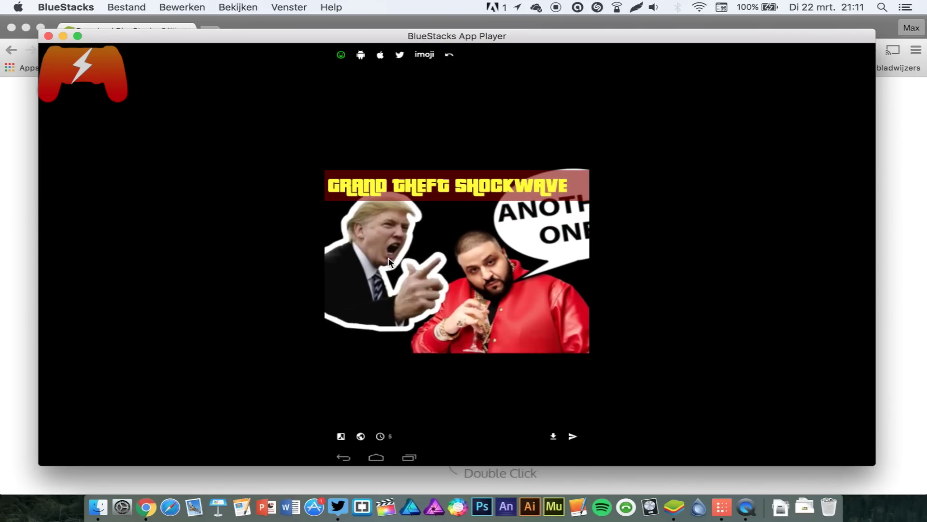
Step: Shrink the Donald Trump sticker further and move the ANOTHER ONE sticker down so both sit below the caption
left_click(477, 271)
scroll(378, 256, "down", 8)
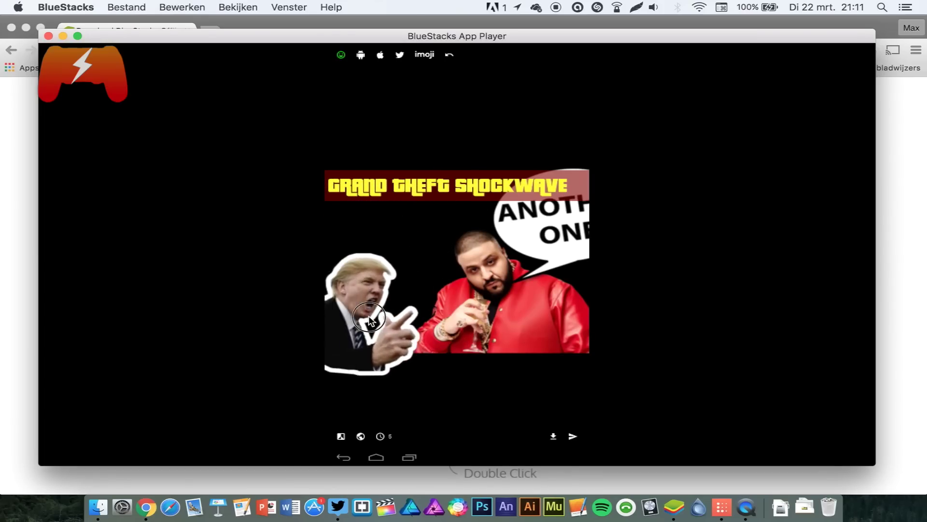
left_click_drag(505, 279, 483, 285)
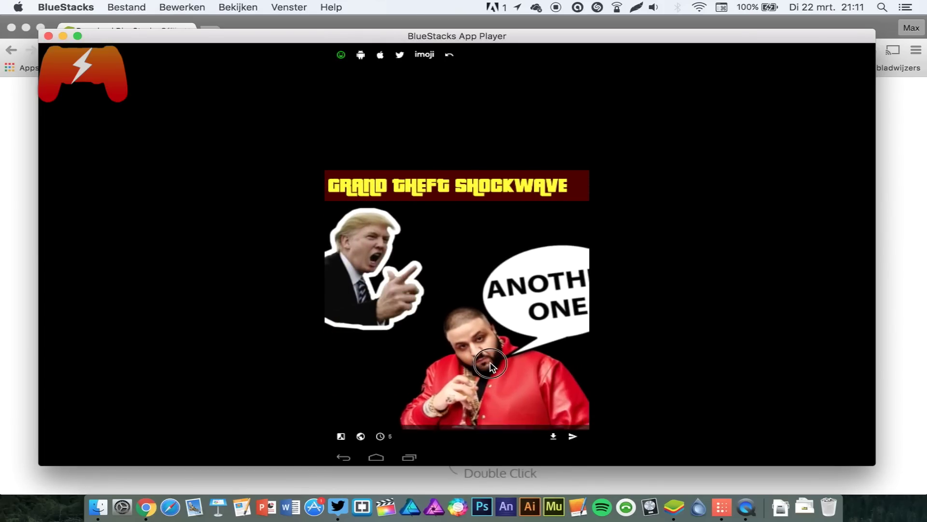
Step: Set the snap's GeoFilter location to Pyongyang on the map and apply the PYONGYANG filter above the caption
left_click(357, 439)
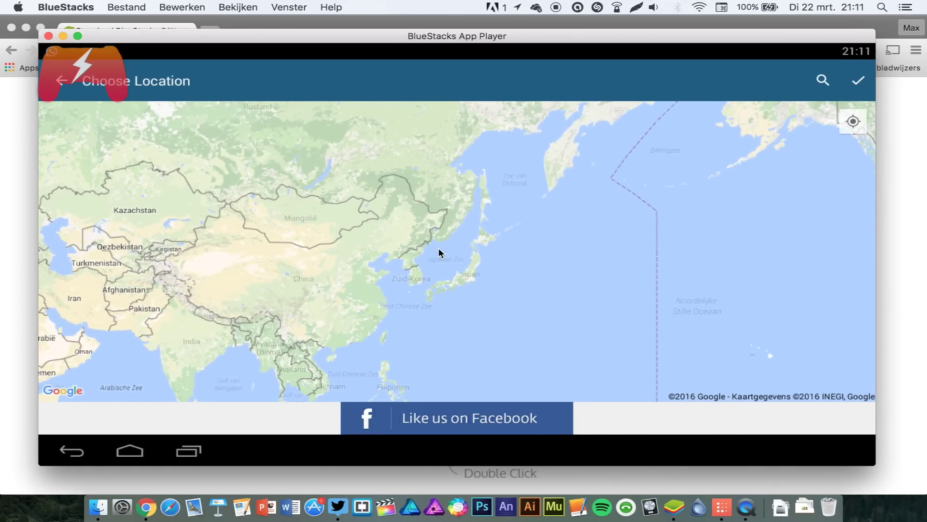
double_click(438, 252)
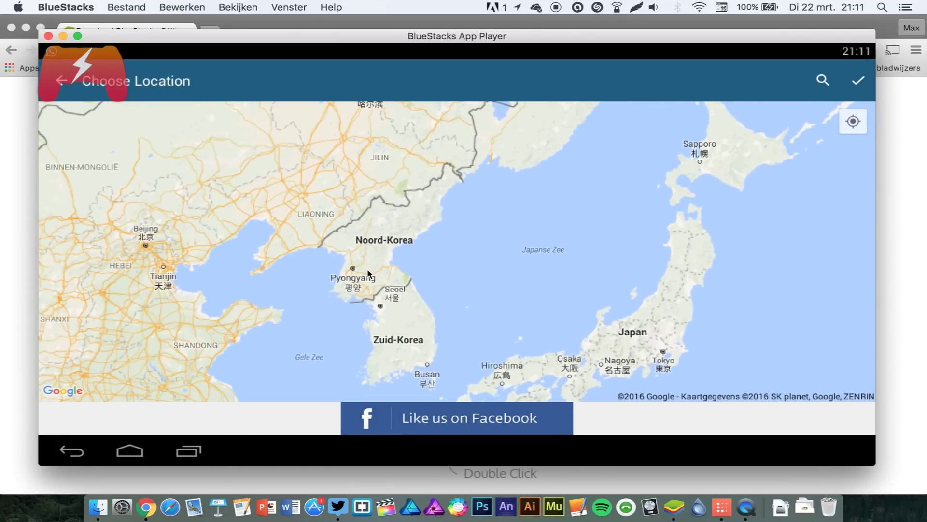
left_click(352, 269)
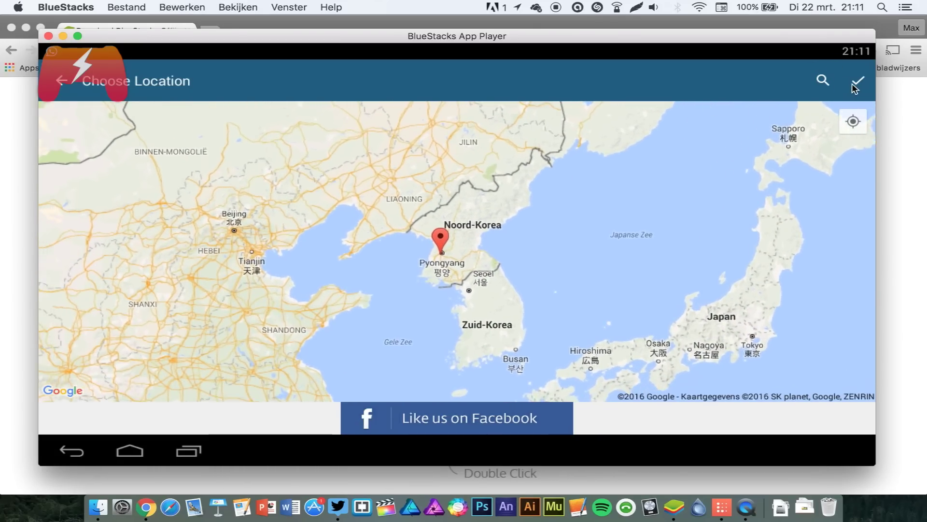
left_click(857, 81)
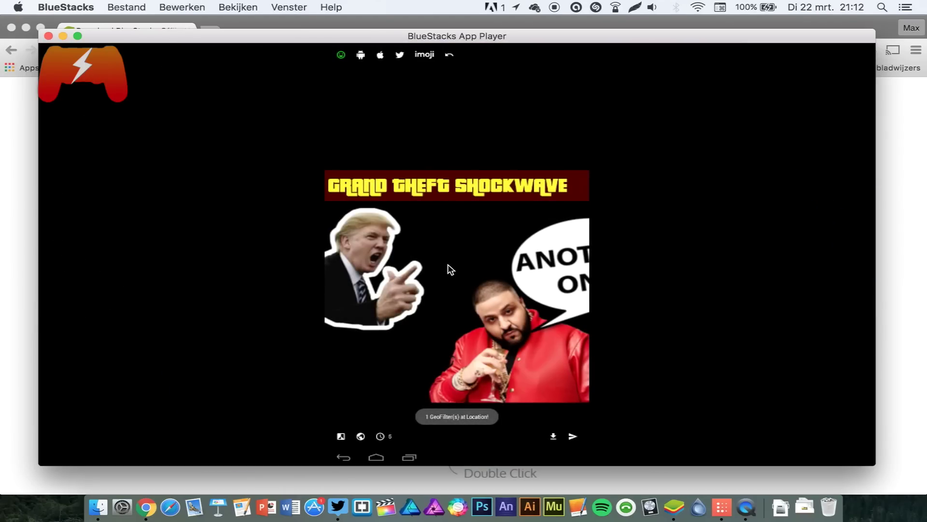
left_click(479, 275)
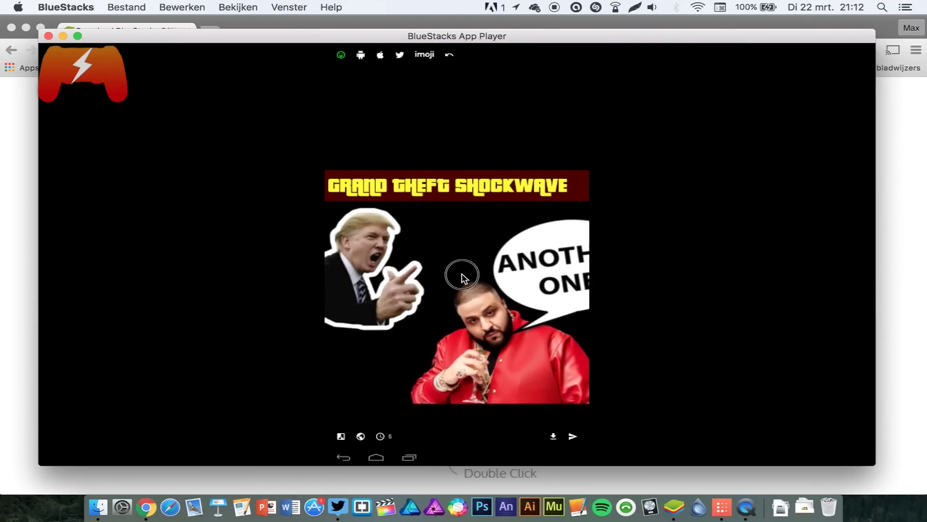
left_click(341, 55)
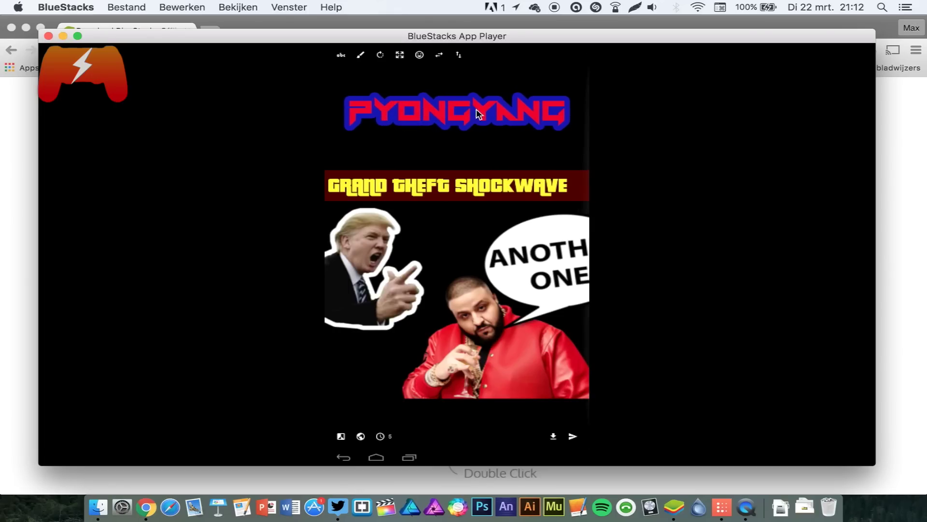
Step: View the available photo filters and the send options without applying any, and leave the snap editor
left_click(340, 436)
left_click(528, 406)
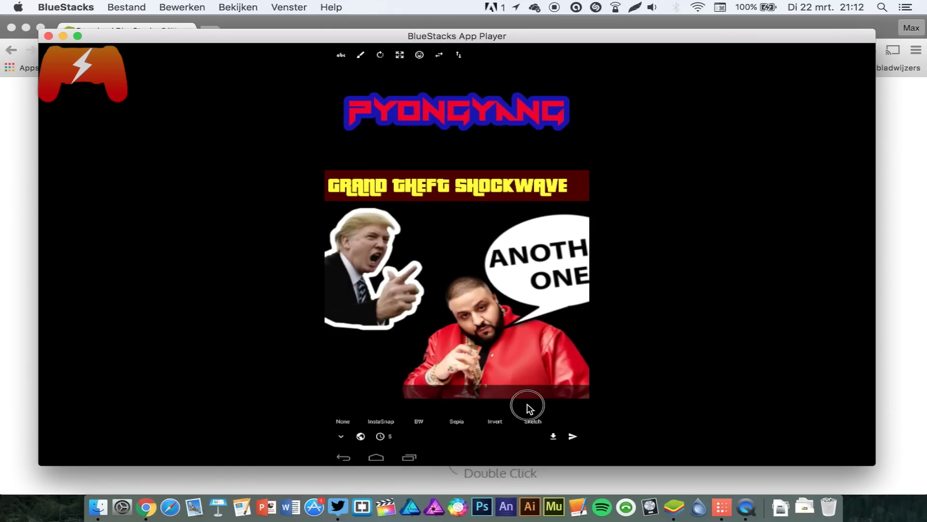
left_click(340, 436)
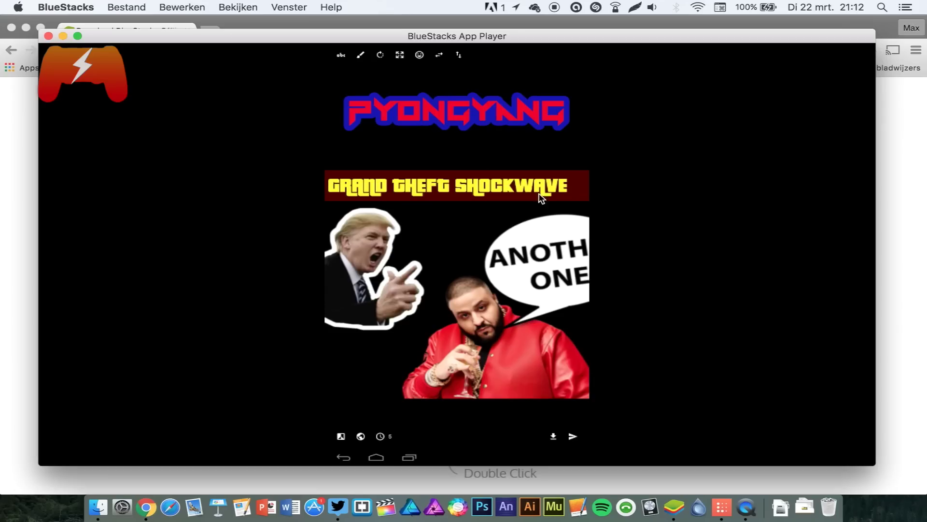
left_click(573, 437)
left_click(350, 455)
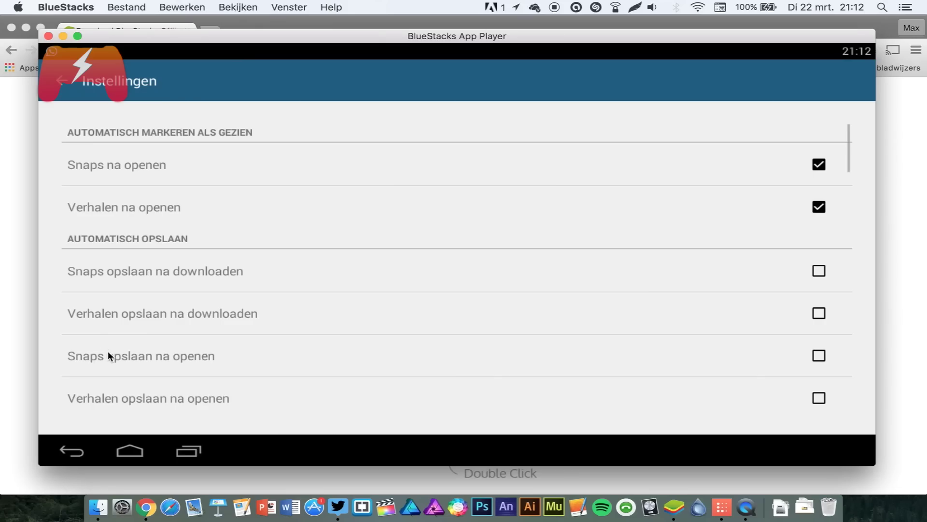
Step: Open Casper's settings (Instellingen) and look through the options down to BlueStacks Mode
scroll(364, 262, "down", 5)
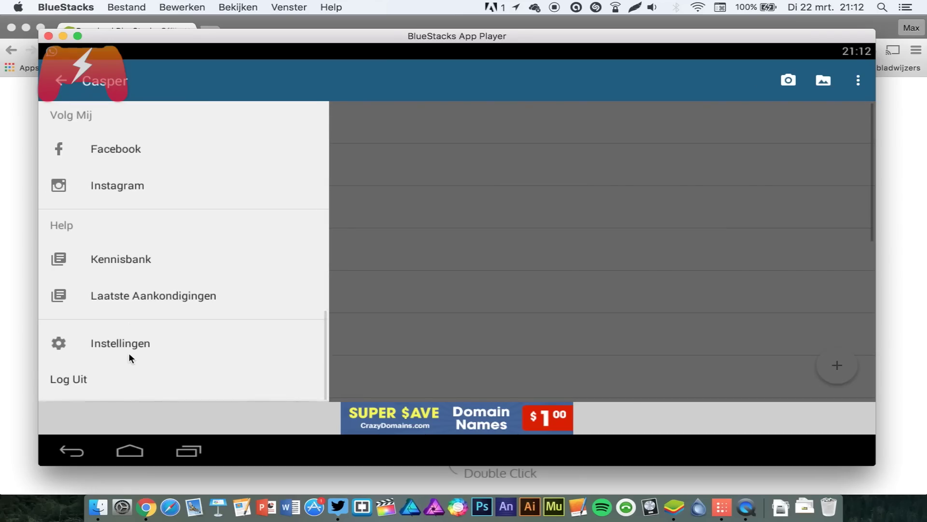
left_click(129, 357)
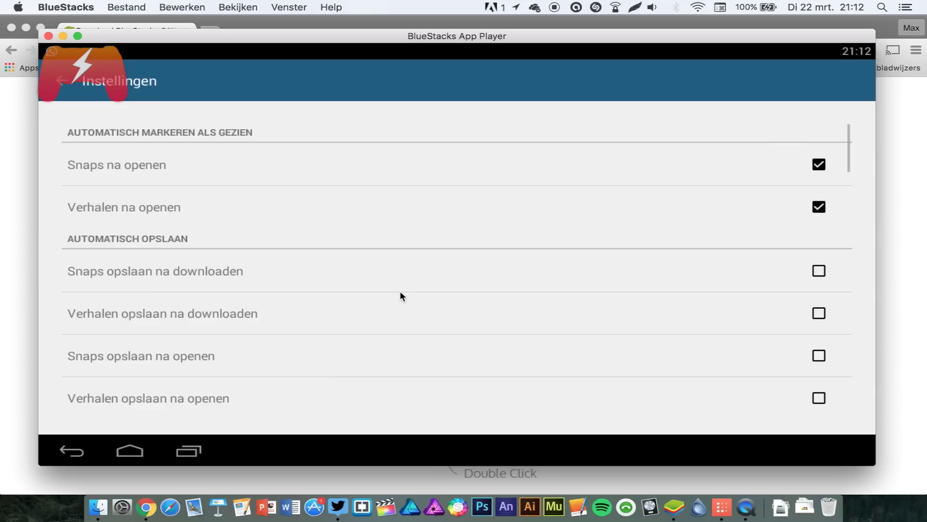
scroll(401, 293, "down", 5)
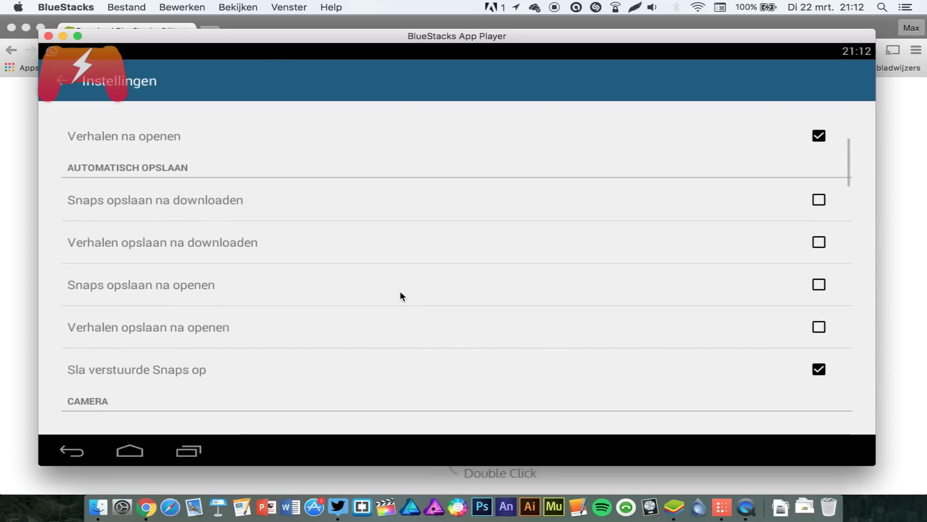
scroll(400, 291, "down", 8)
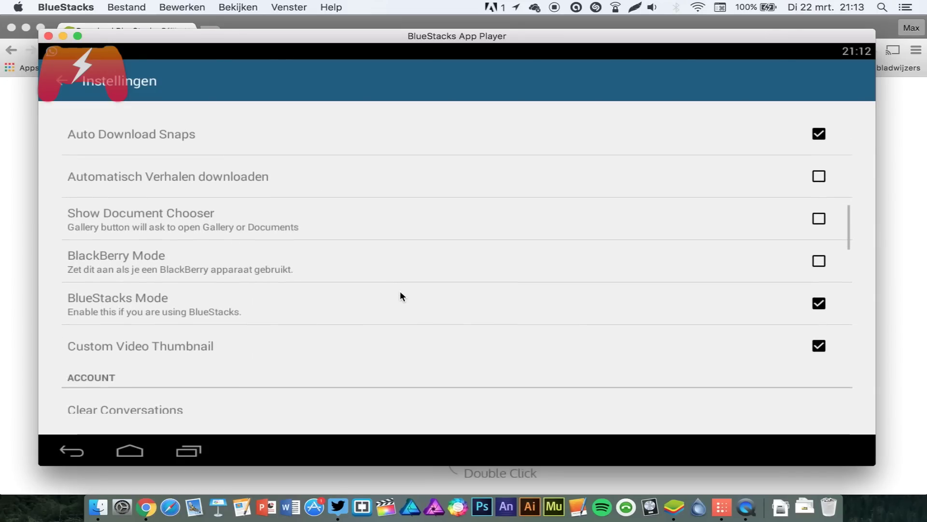
left_click(164, 261)
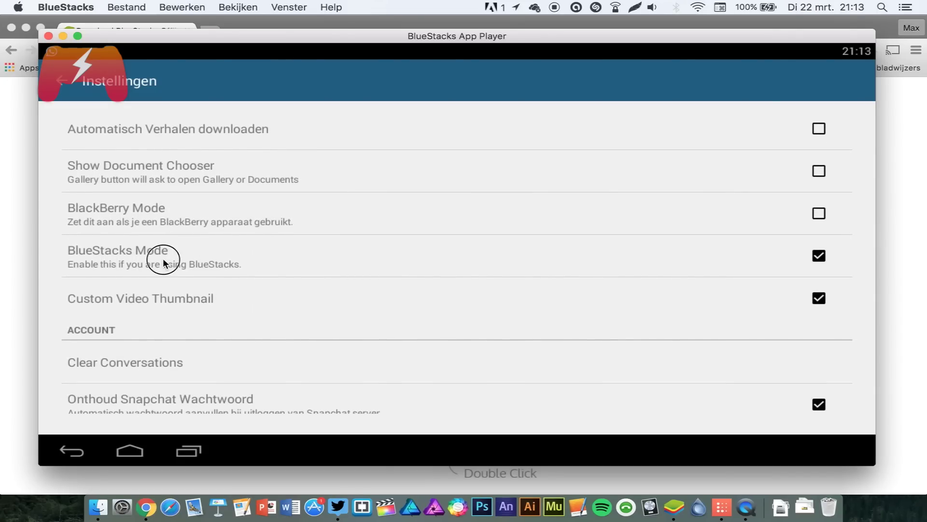